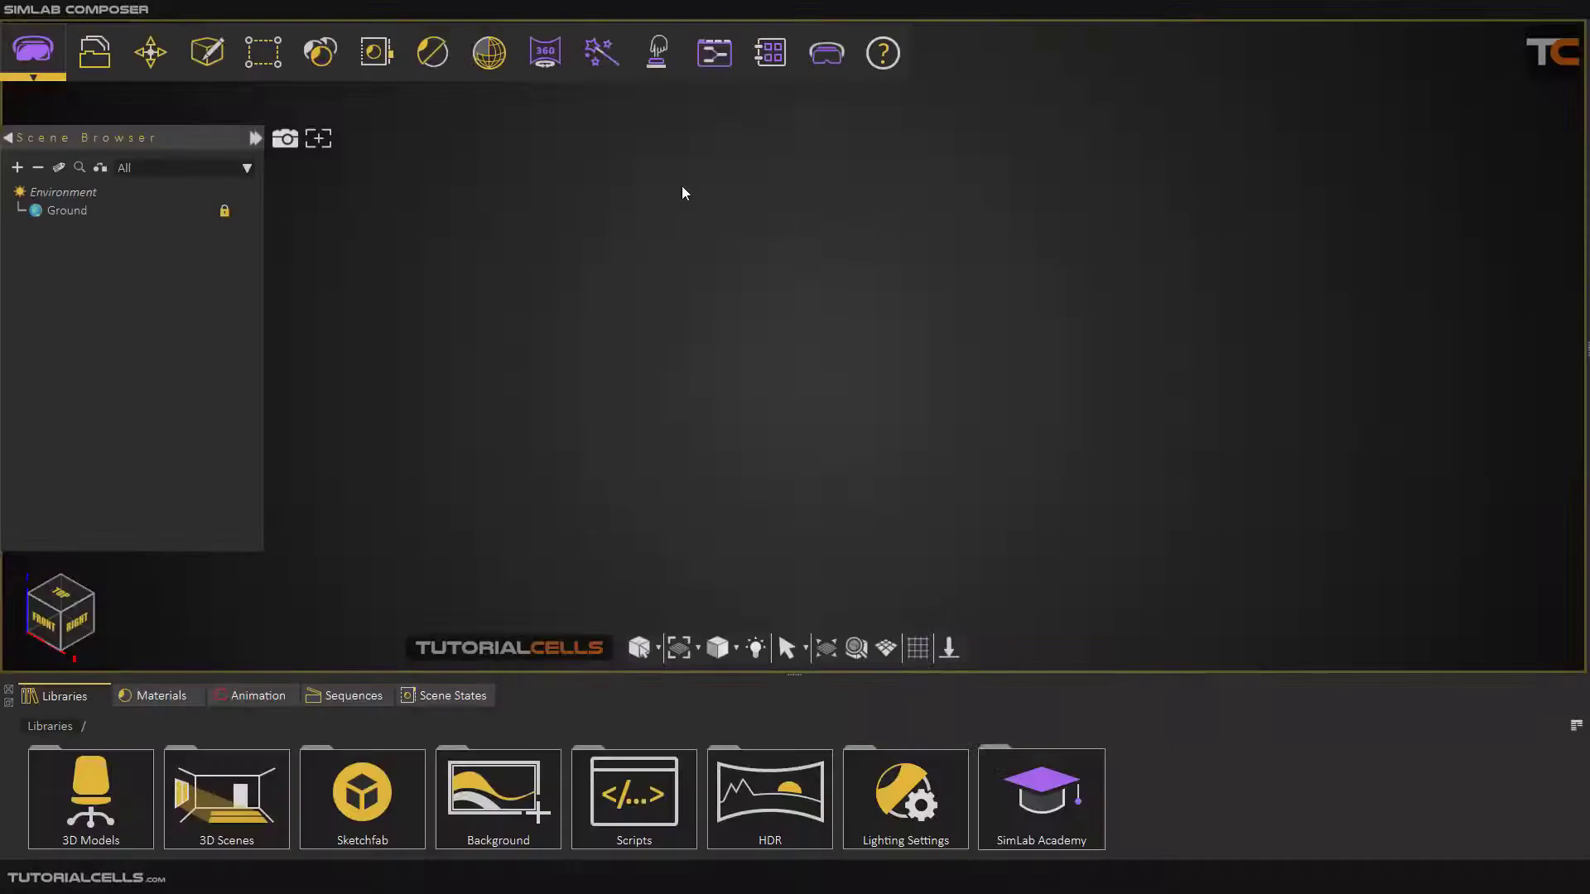
Look over the Explode and UnExplode options in the Geometry menu, then close it.
click(273, 54)
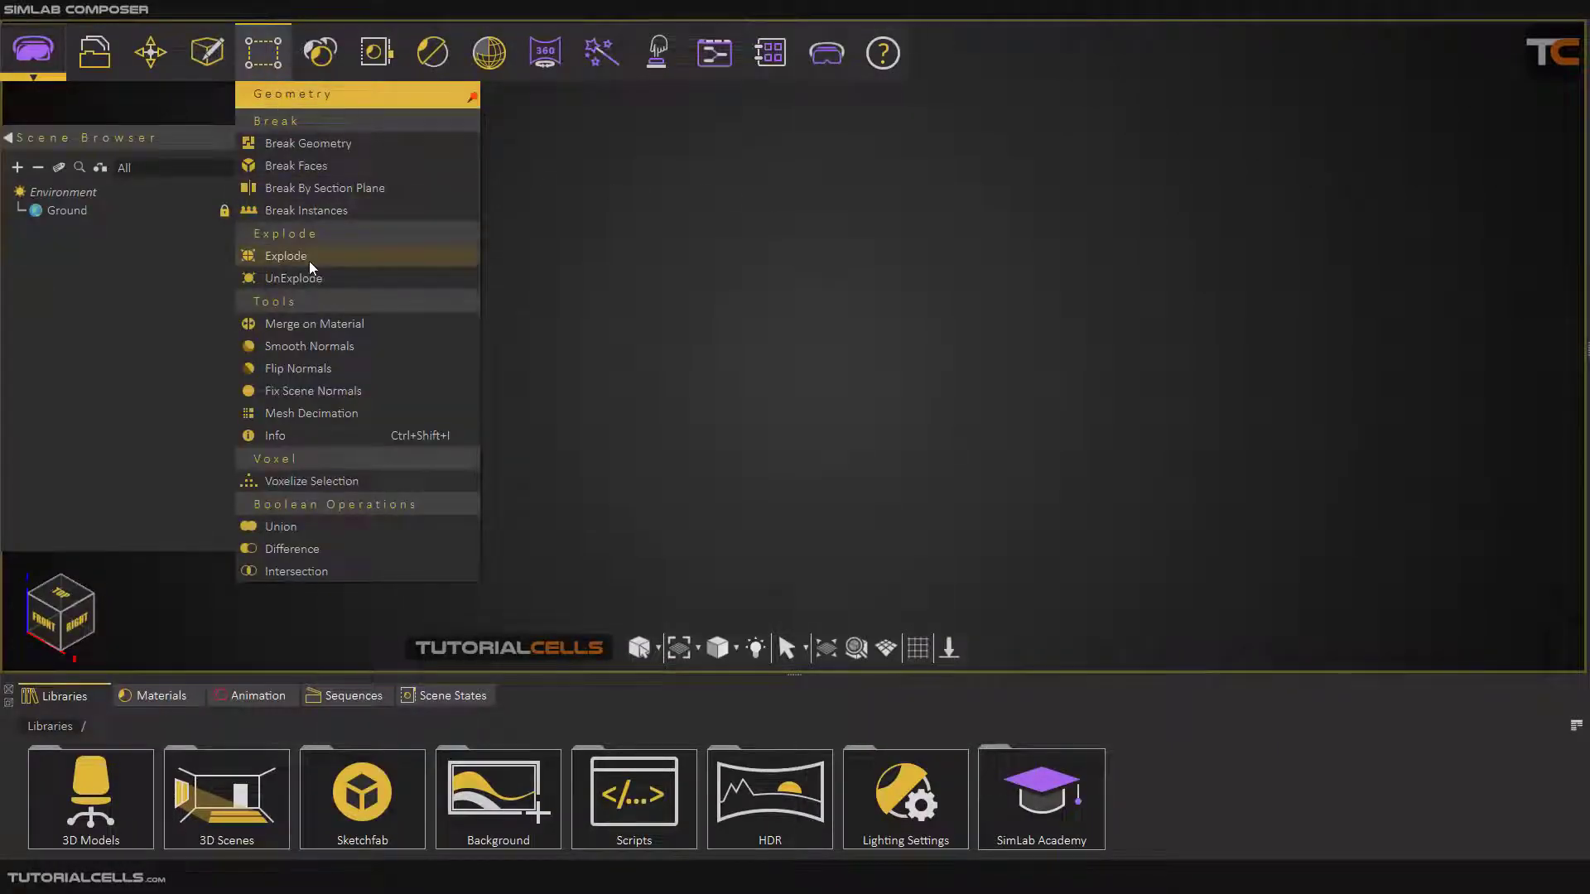
click(699, 370)
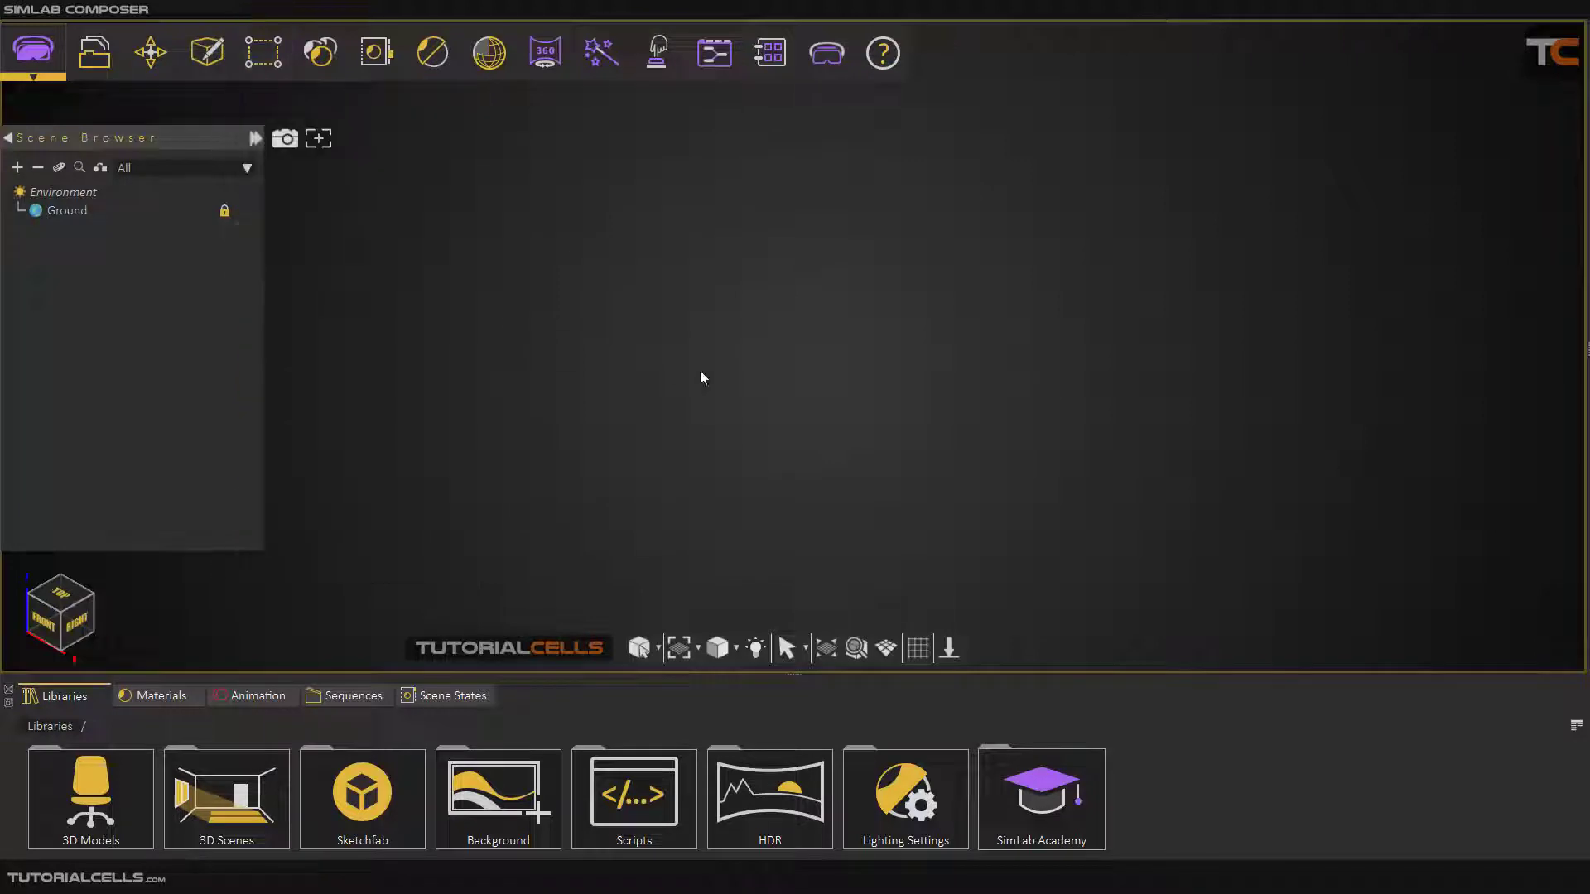
Drag the Robot quadcopter from 3D Models > Composer Scenes into the viewport.
click(86, 791)
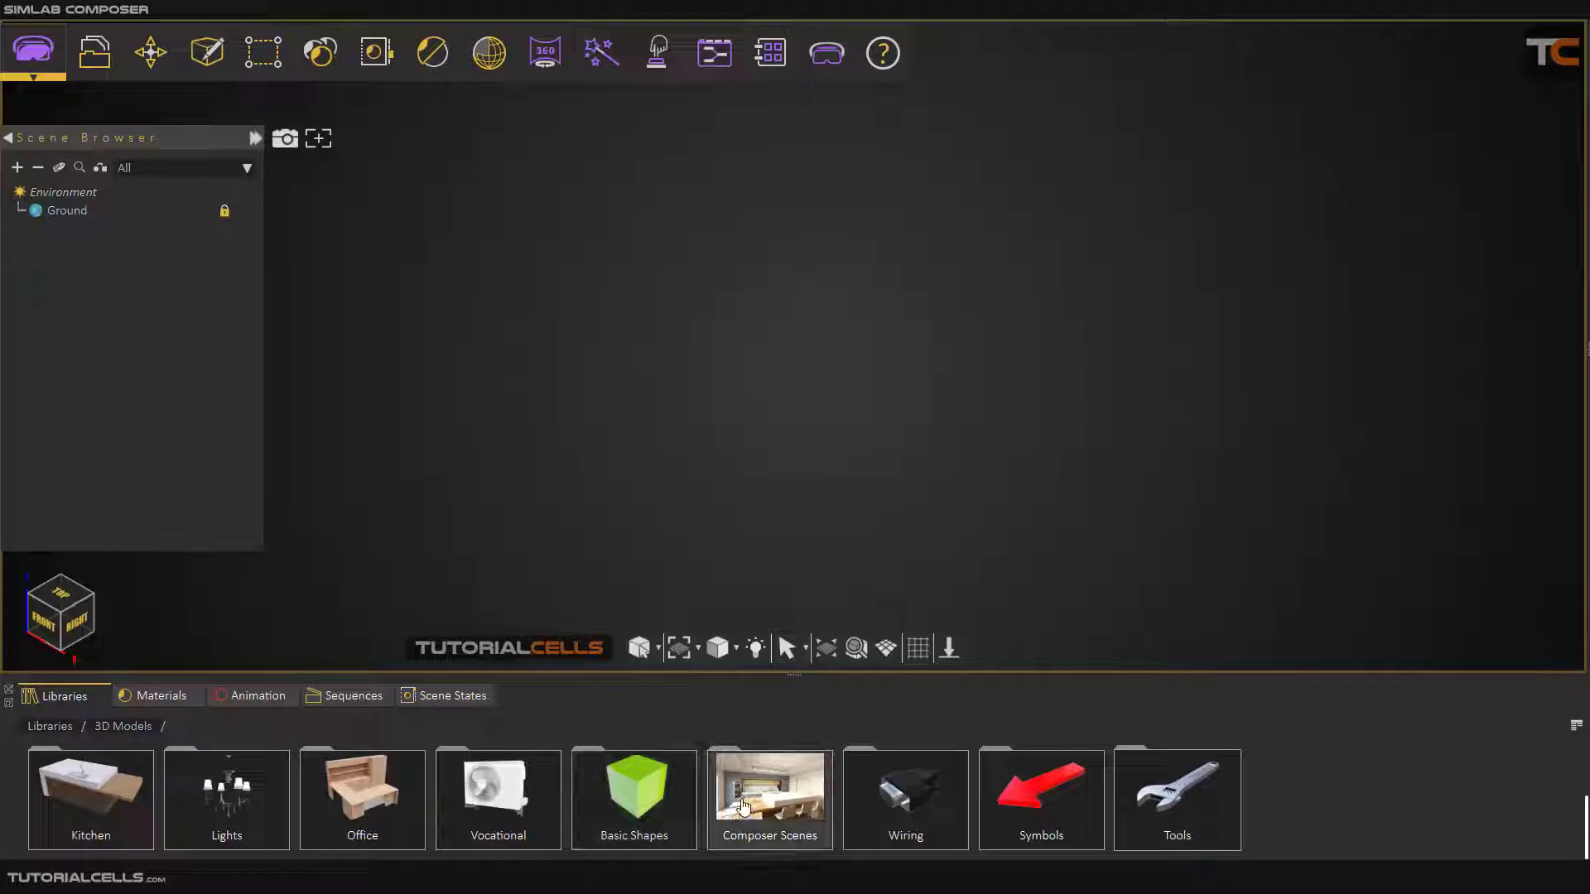
click(742, 805)
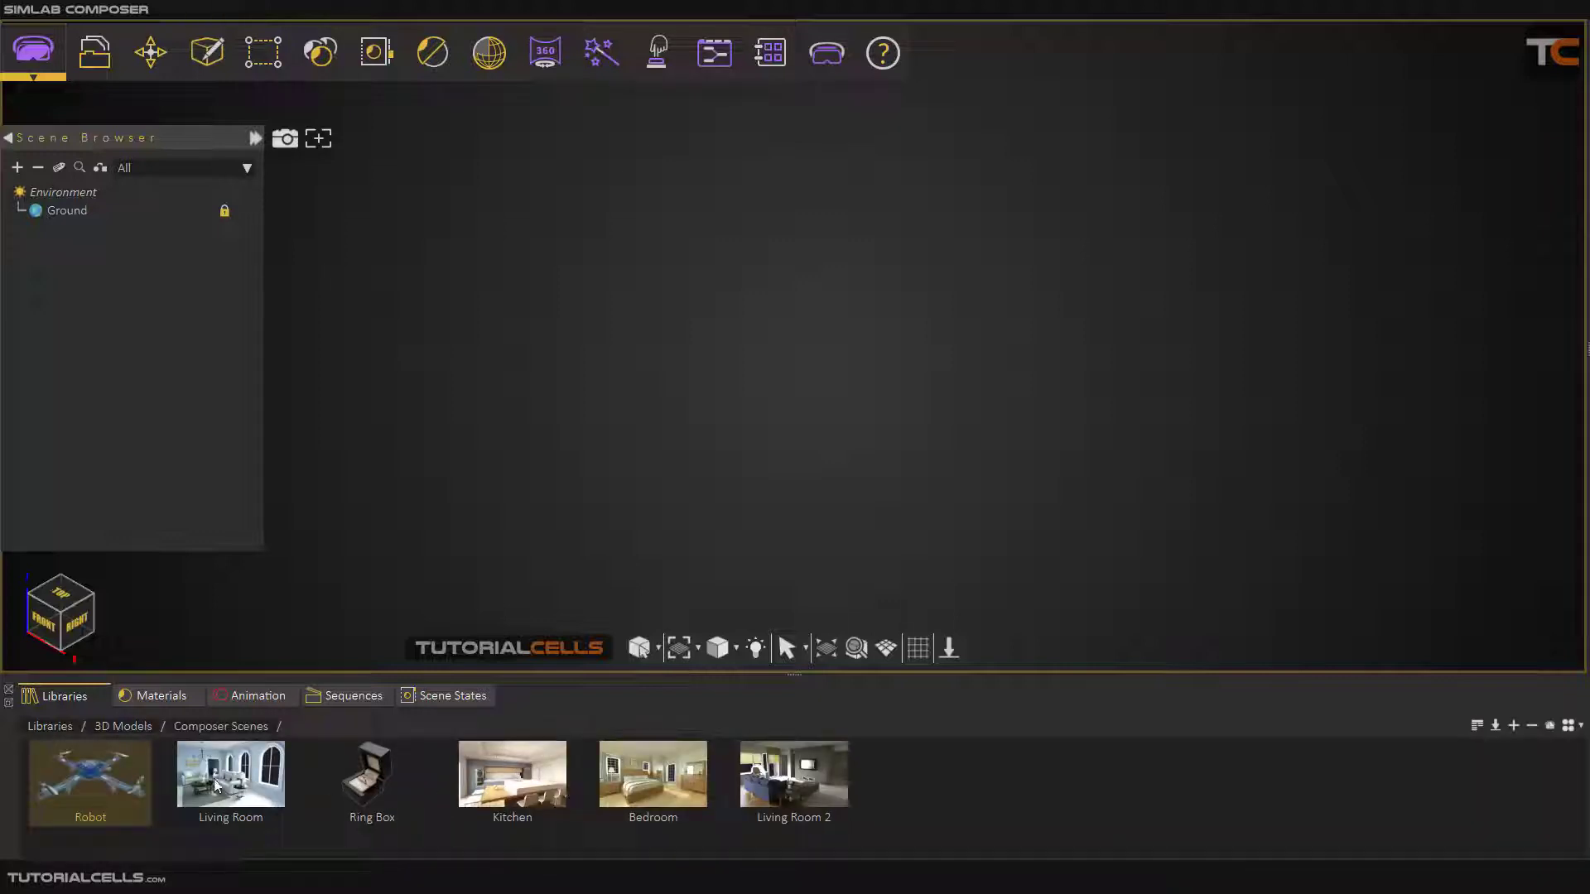
drag(89, 796, 795, 435)
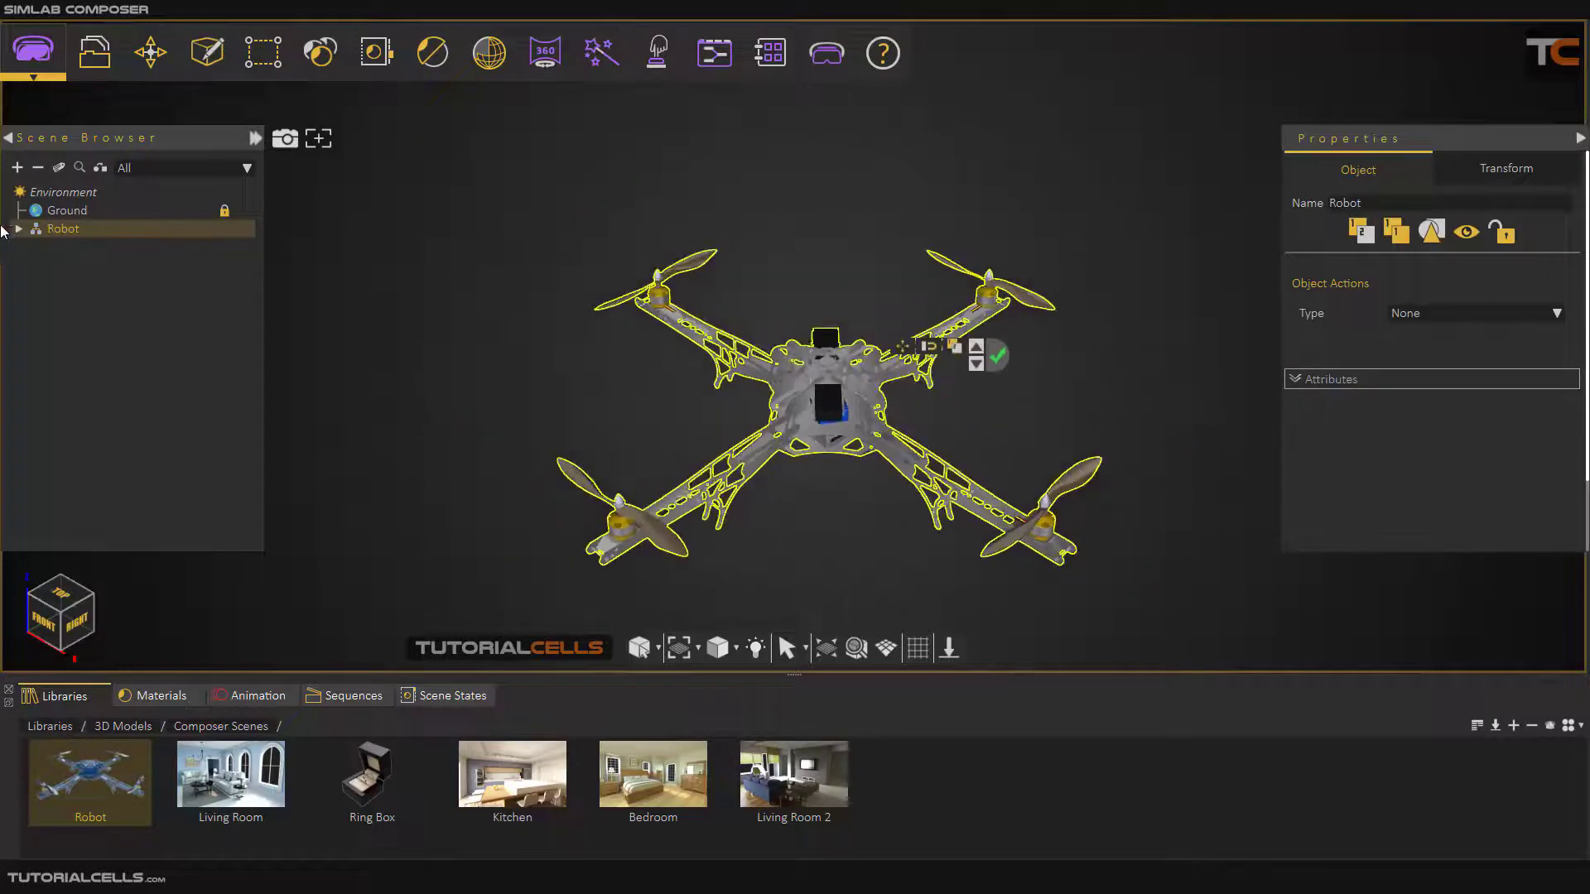
Expand Robot and Quadcopter_N1432_1 in the Scene Browser, briefly expanding and collapsing Assembly~1.
click(18, 228)
click(36, 248)
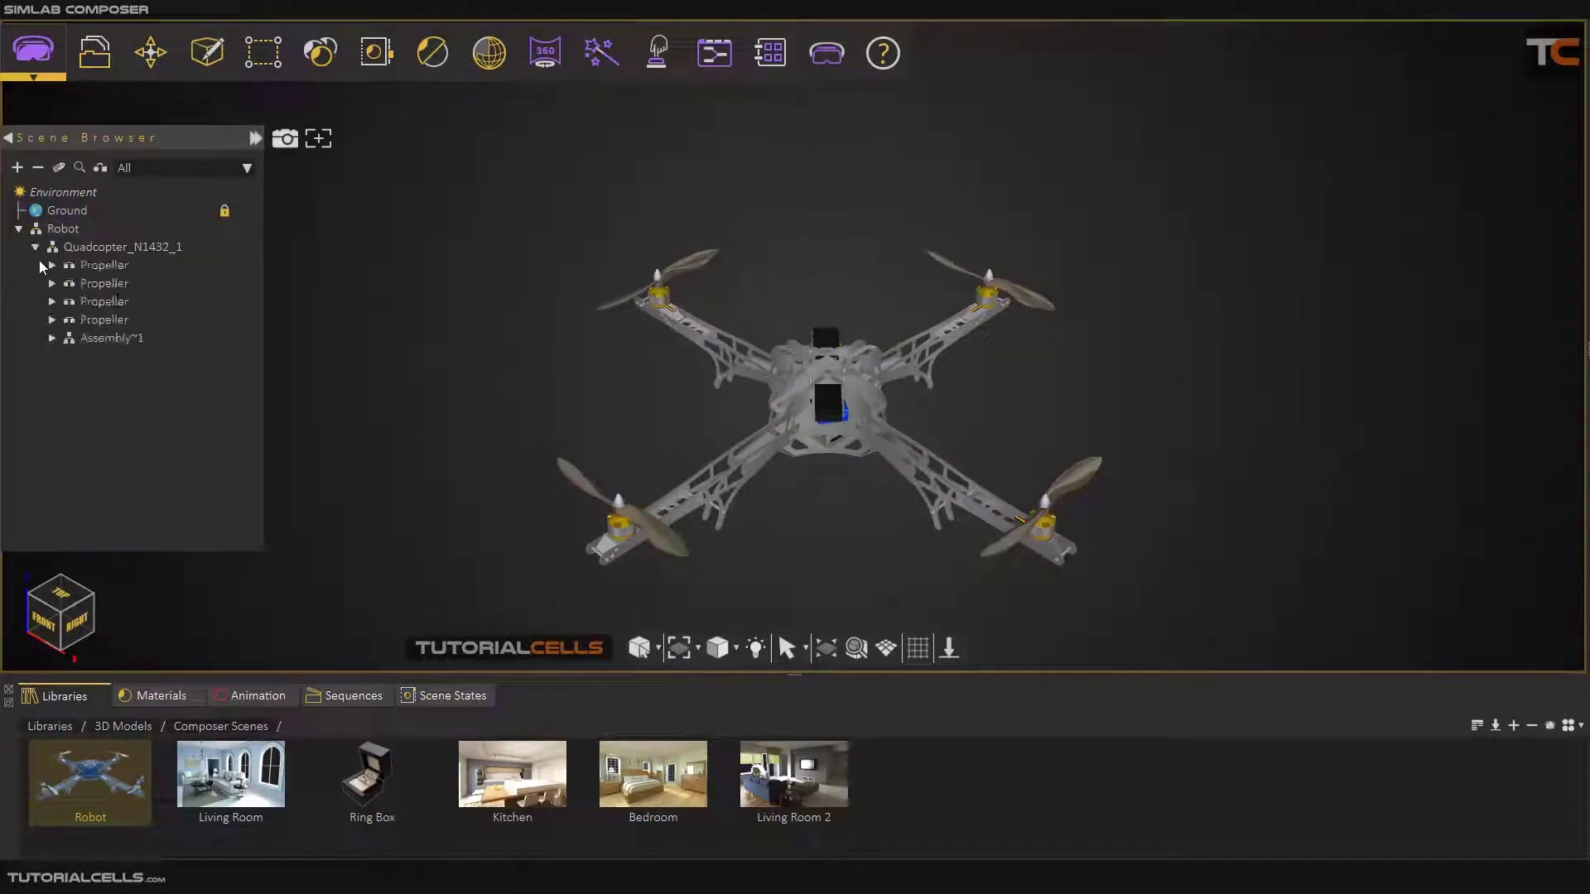
click(52, 338)
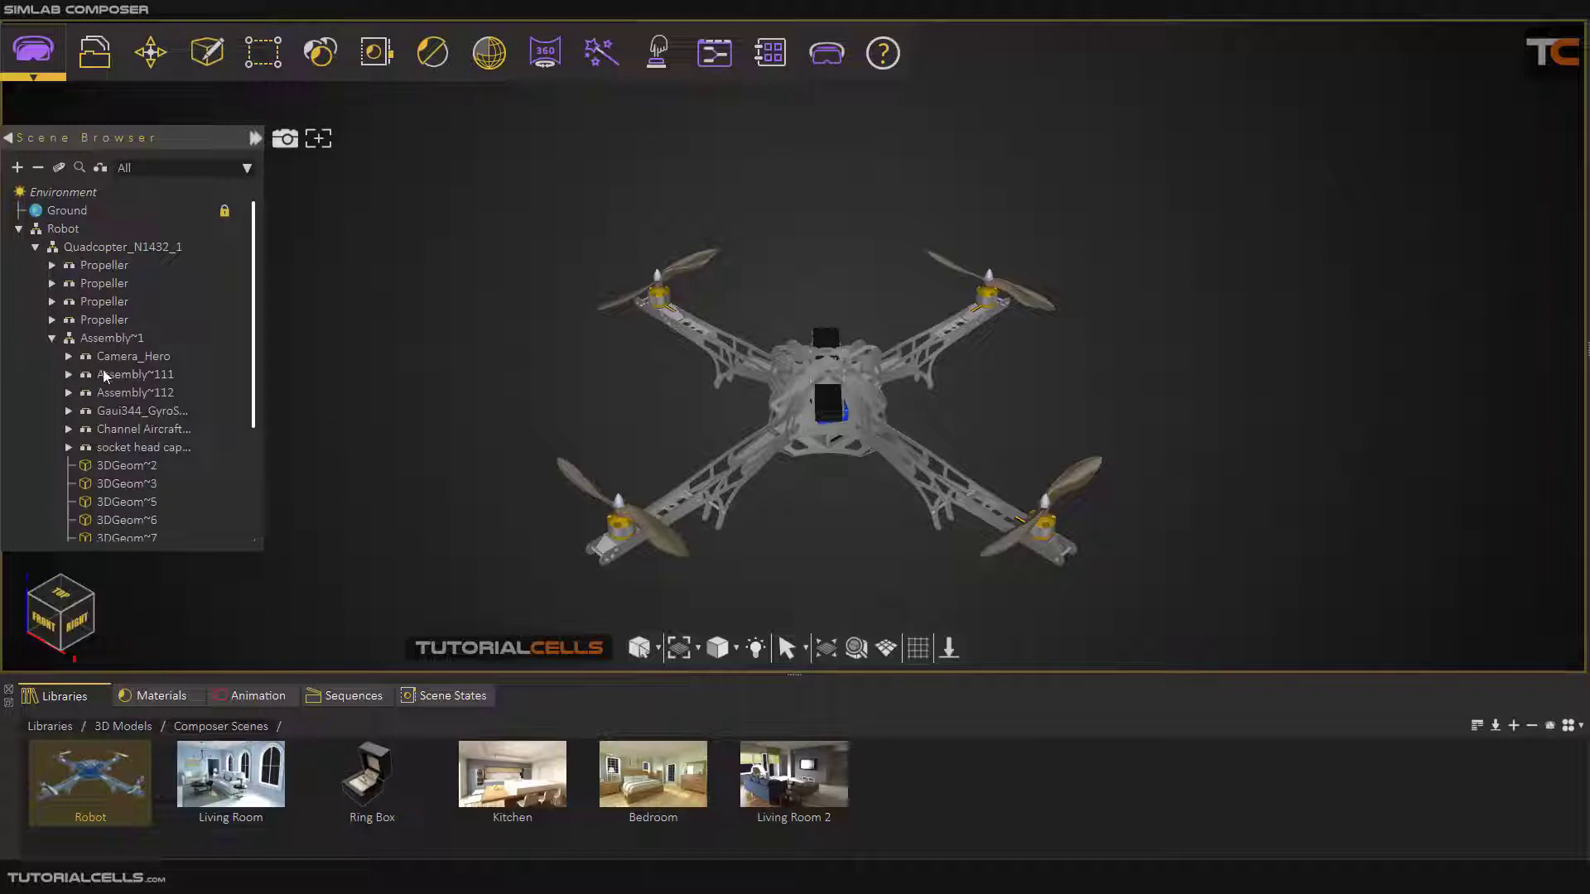
click(51, 340)
Pan, zoom and orbit the viewport to frame the drone from a lower angle.
scroll(755, 440, up, 3)
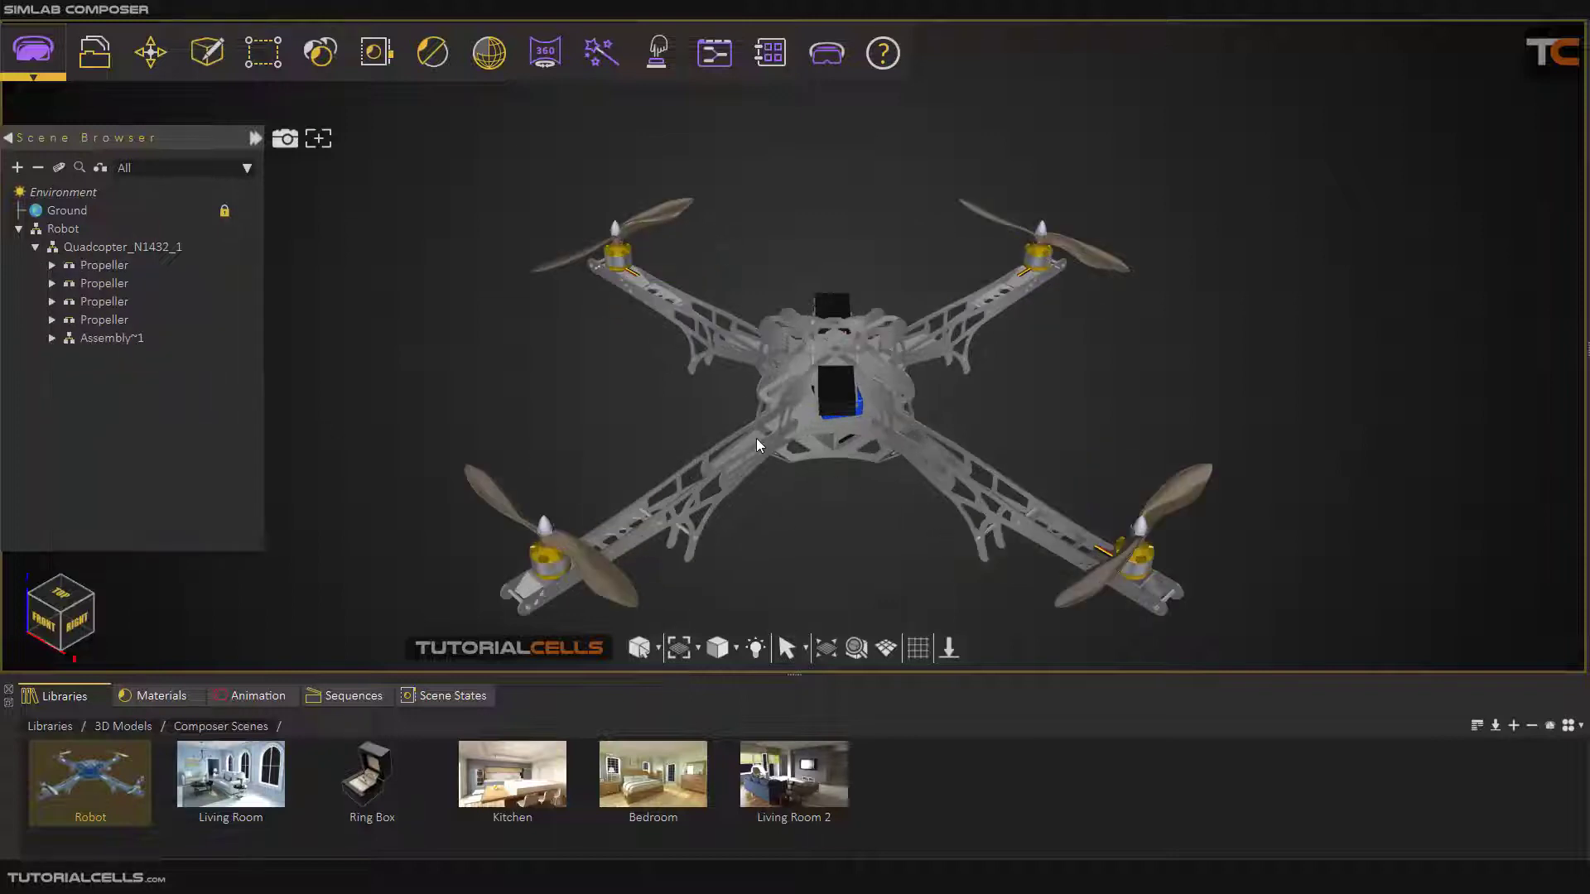
middle_drag(757, 439, 791, 360)
scroll(552, 482, down, 1)
drag(551, 480, 573, 519)
scroll(656, 264, down, 3)
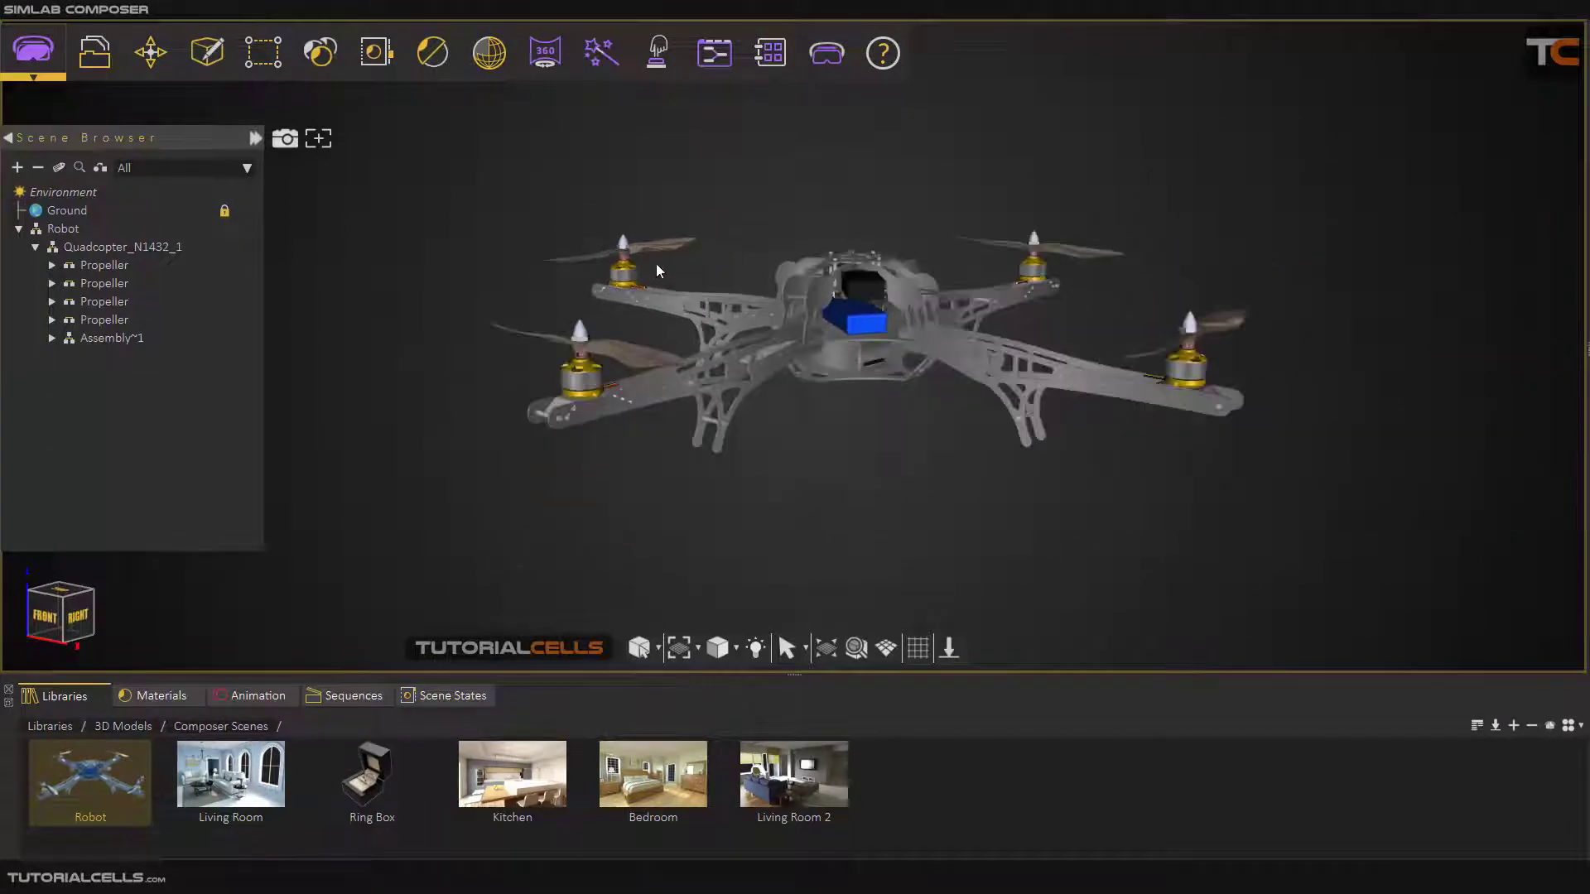
Select Quadcopter_N1432_1, then its four Propellers and Assembly~1 in the Scene Browser.
click(94, 248)
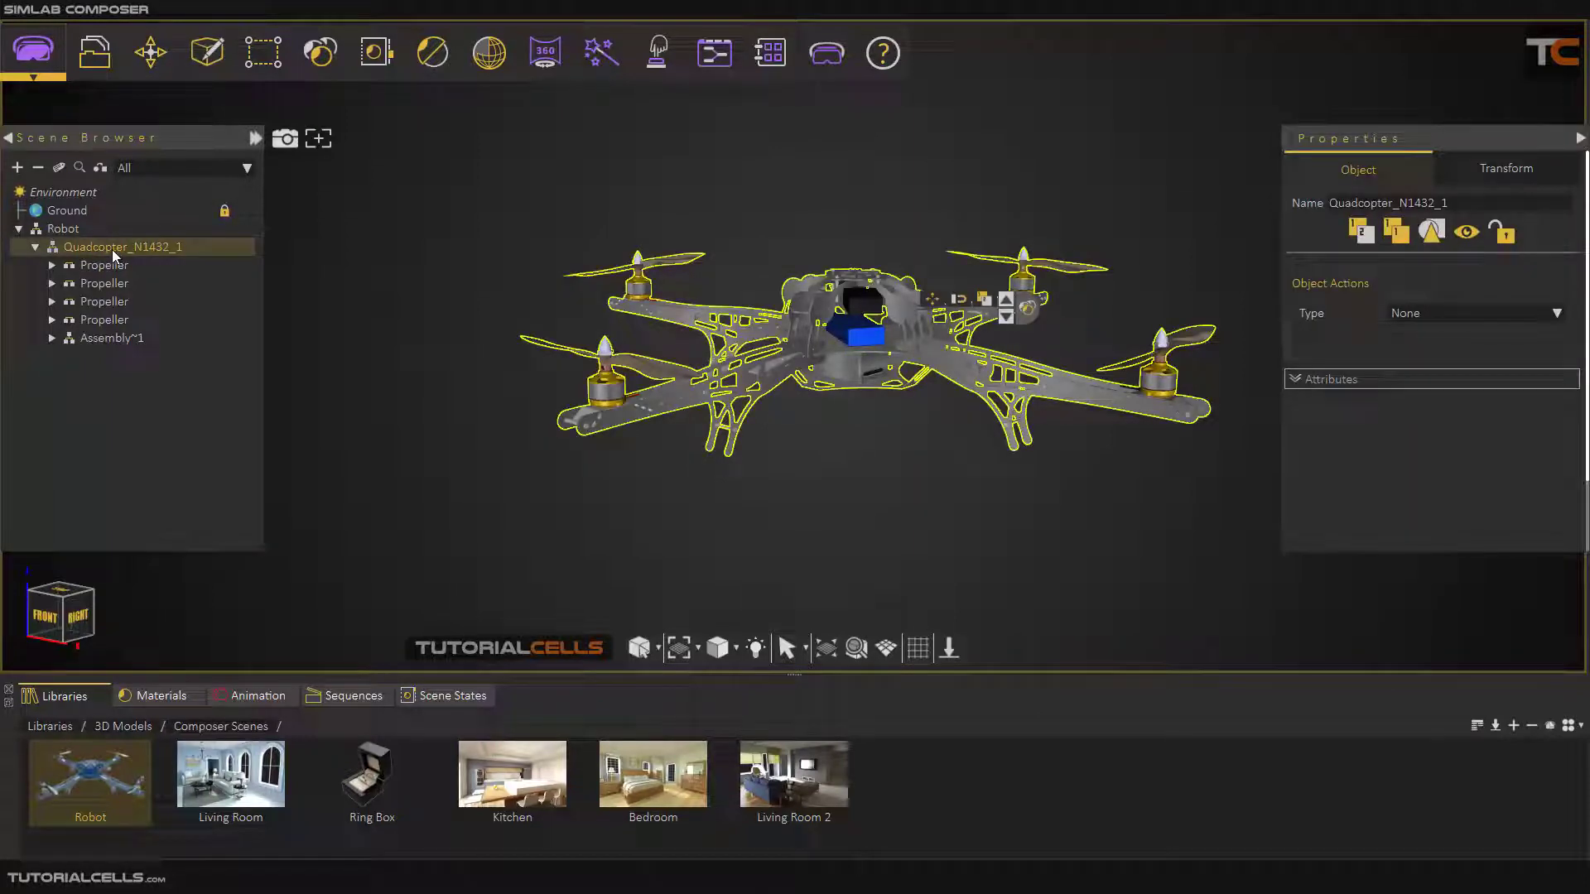
click(109, 265)
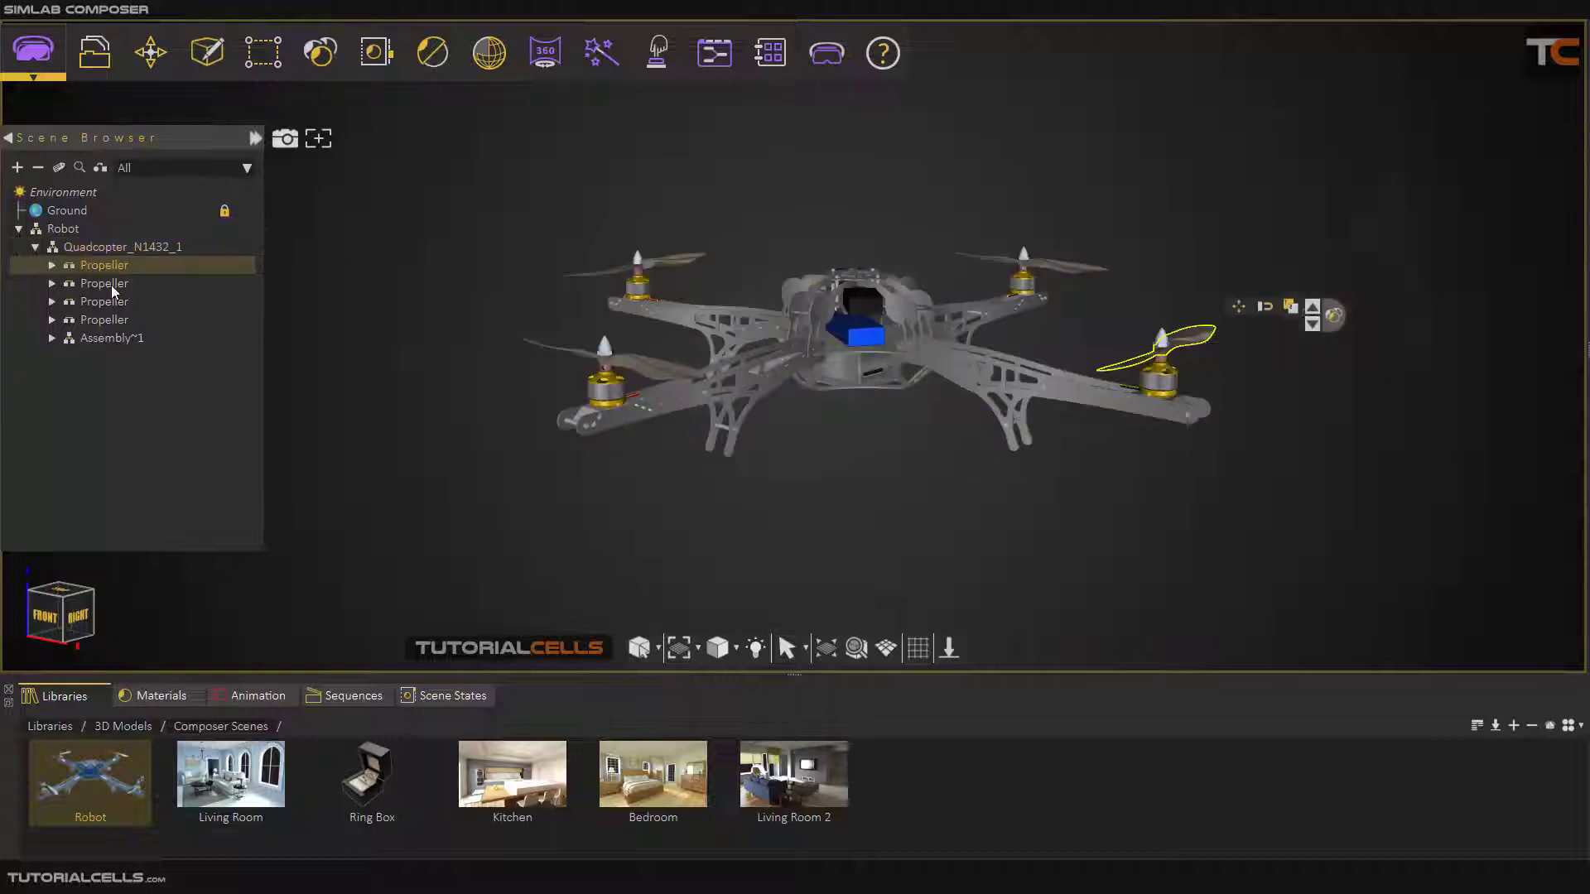
ctrl+click(116, 284)
ctrl+click(116, 302)
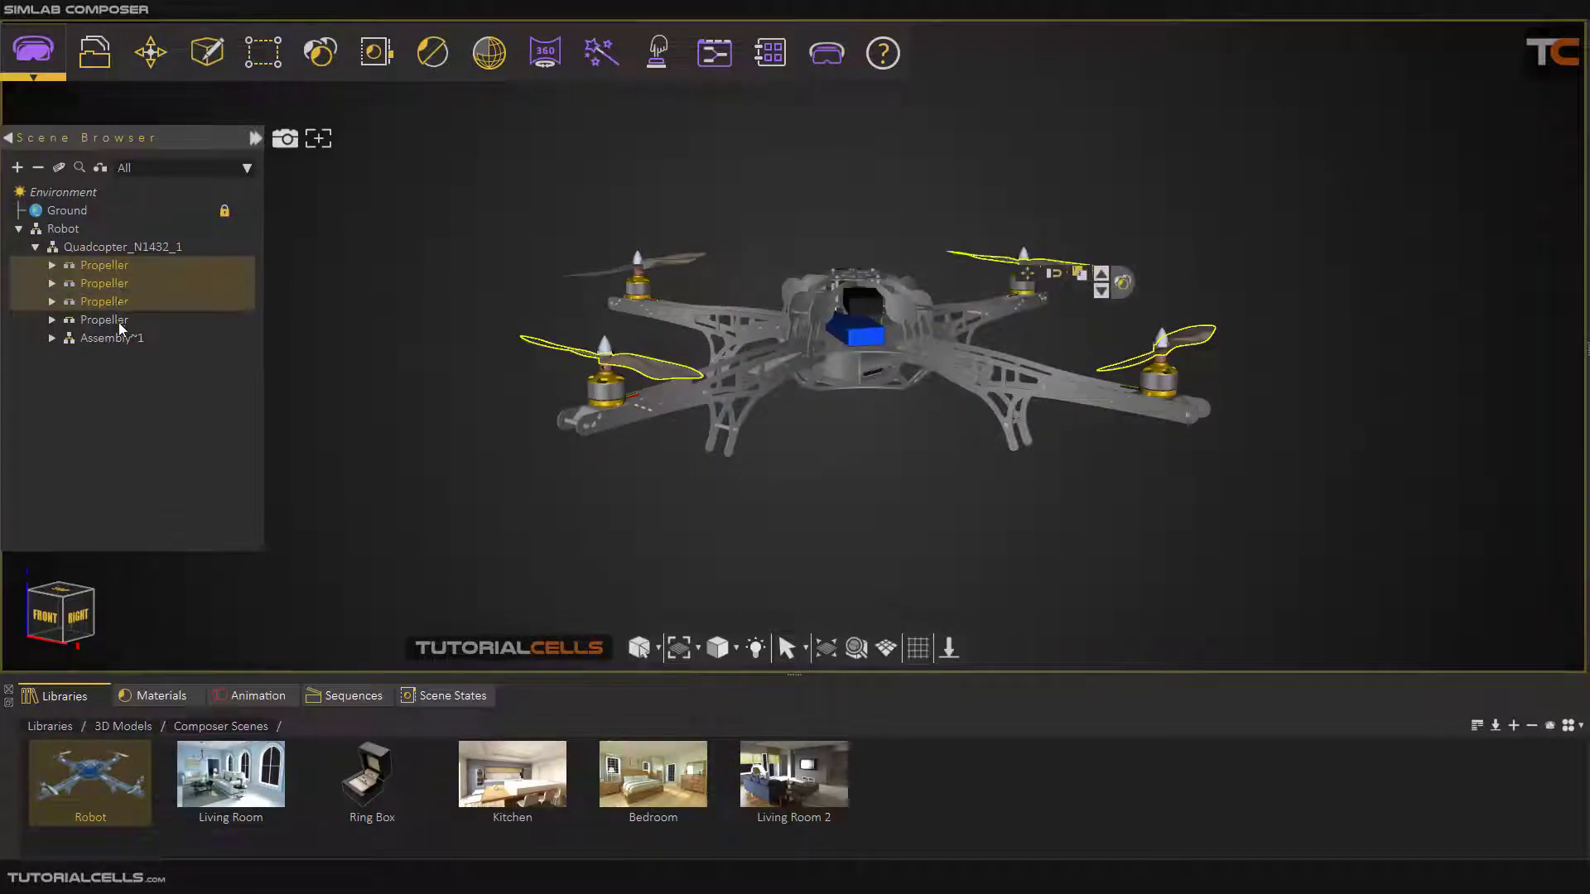
ctrl+click(118, 320)
ctrl+click(123, 336)
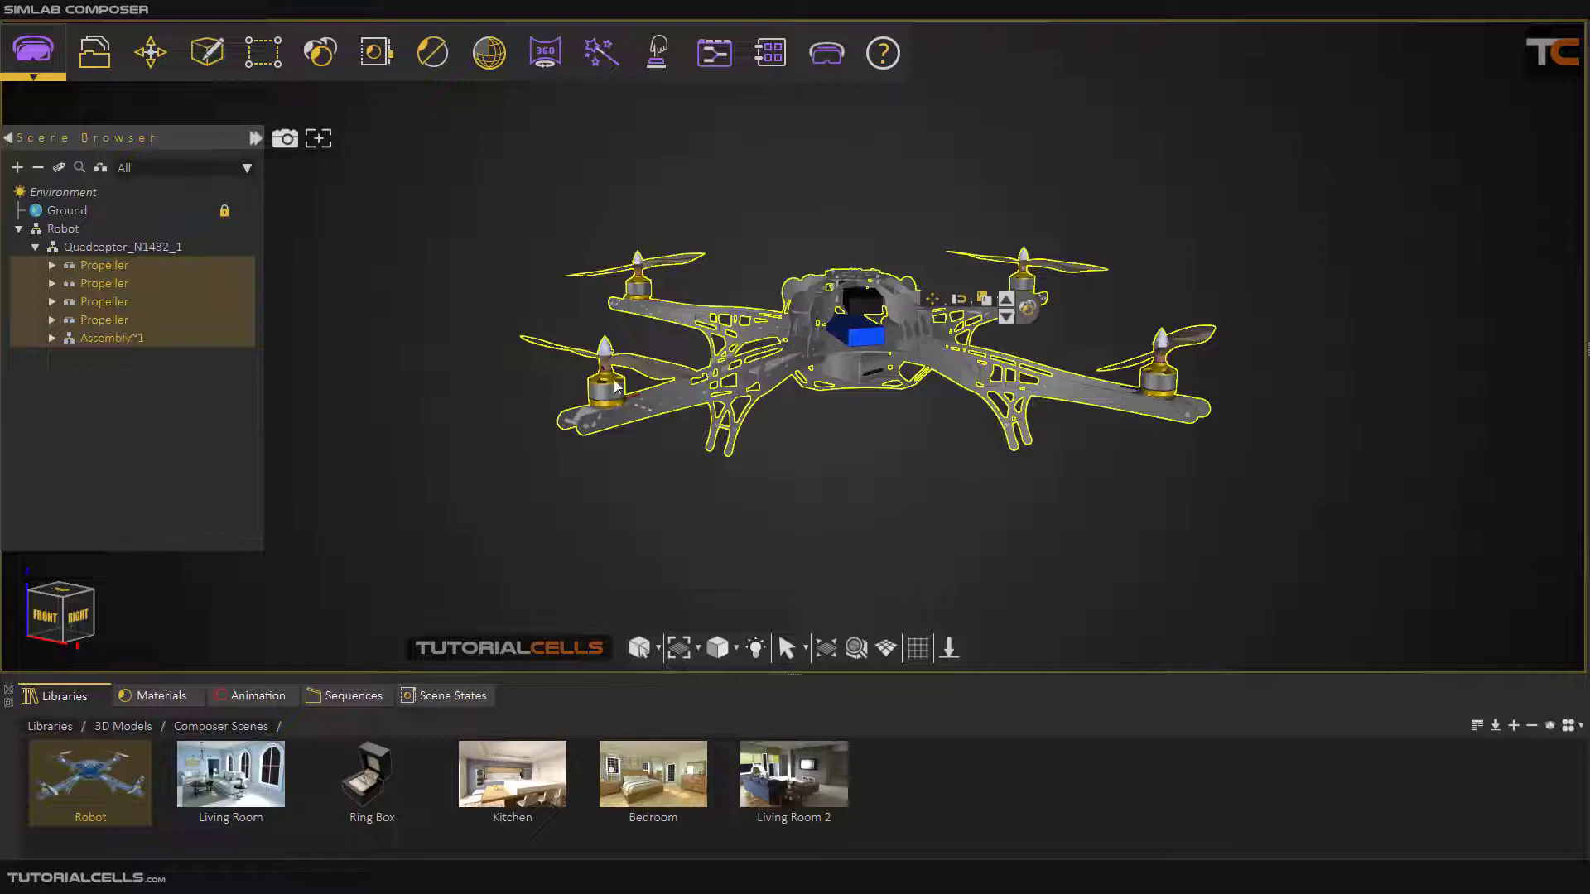
Drag Assembly~1 down with the gizmo to about -0.621, below the propellers.
click(98, 339)
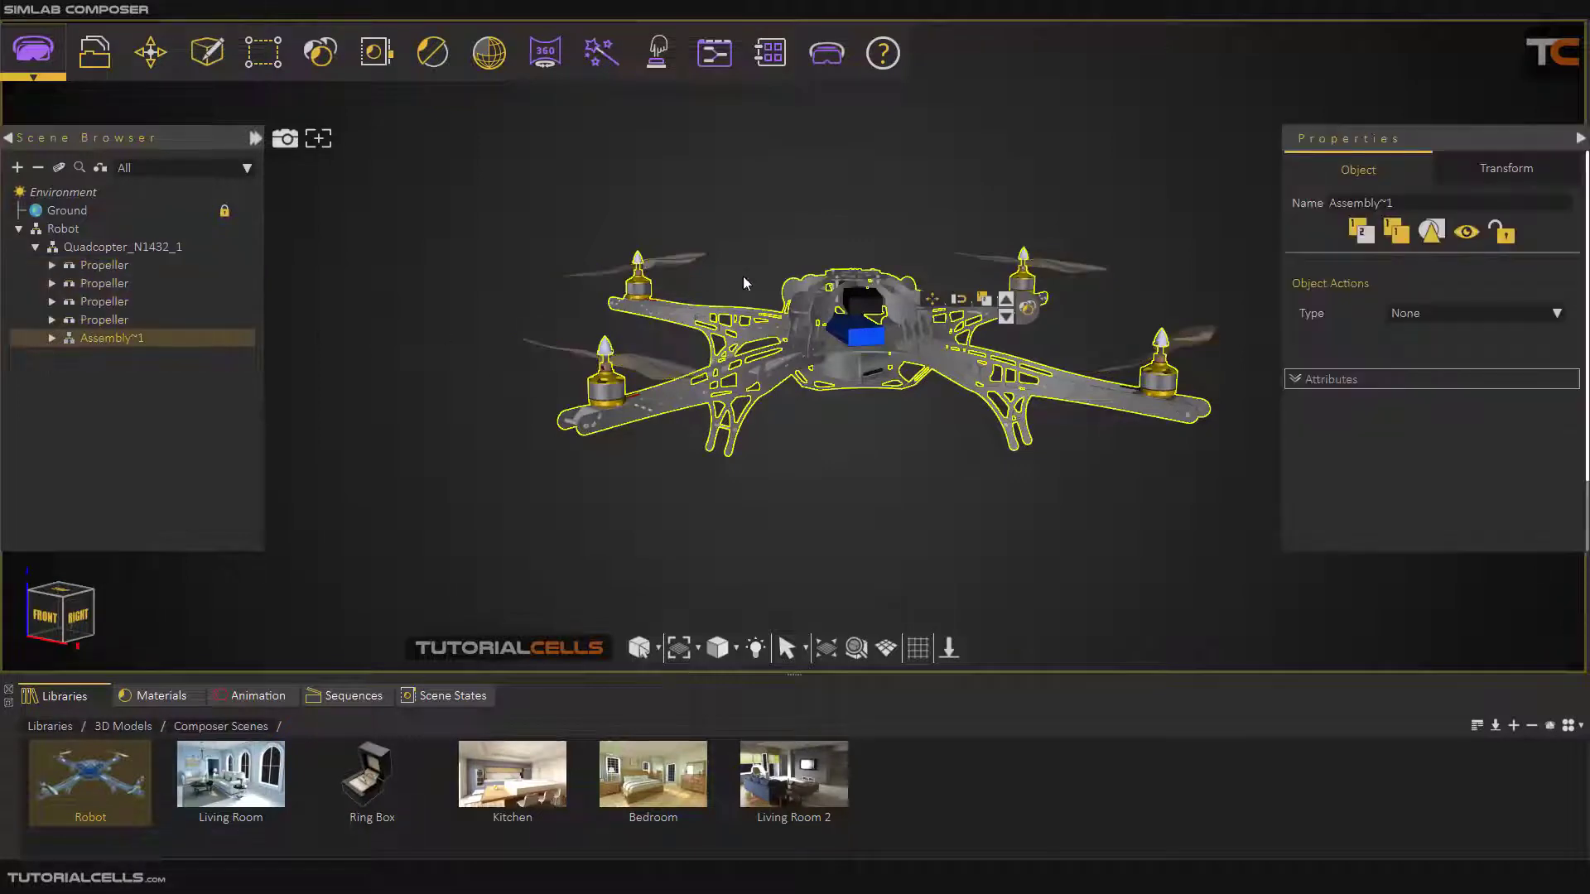
click(930, 301)
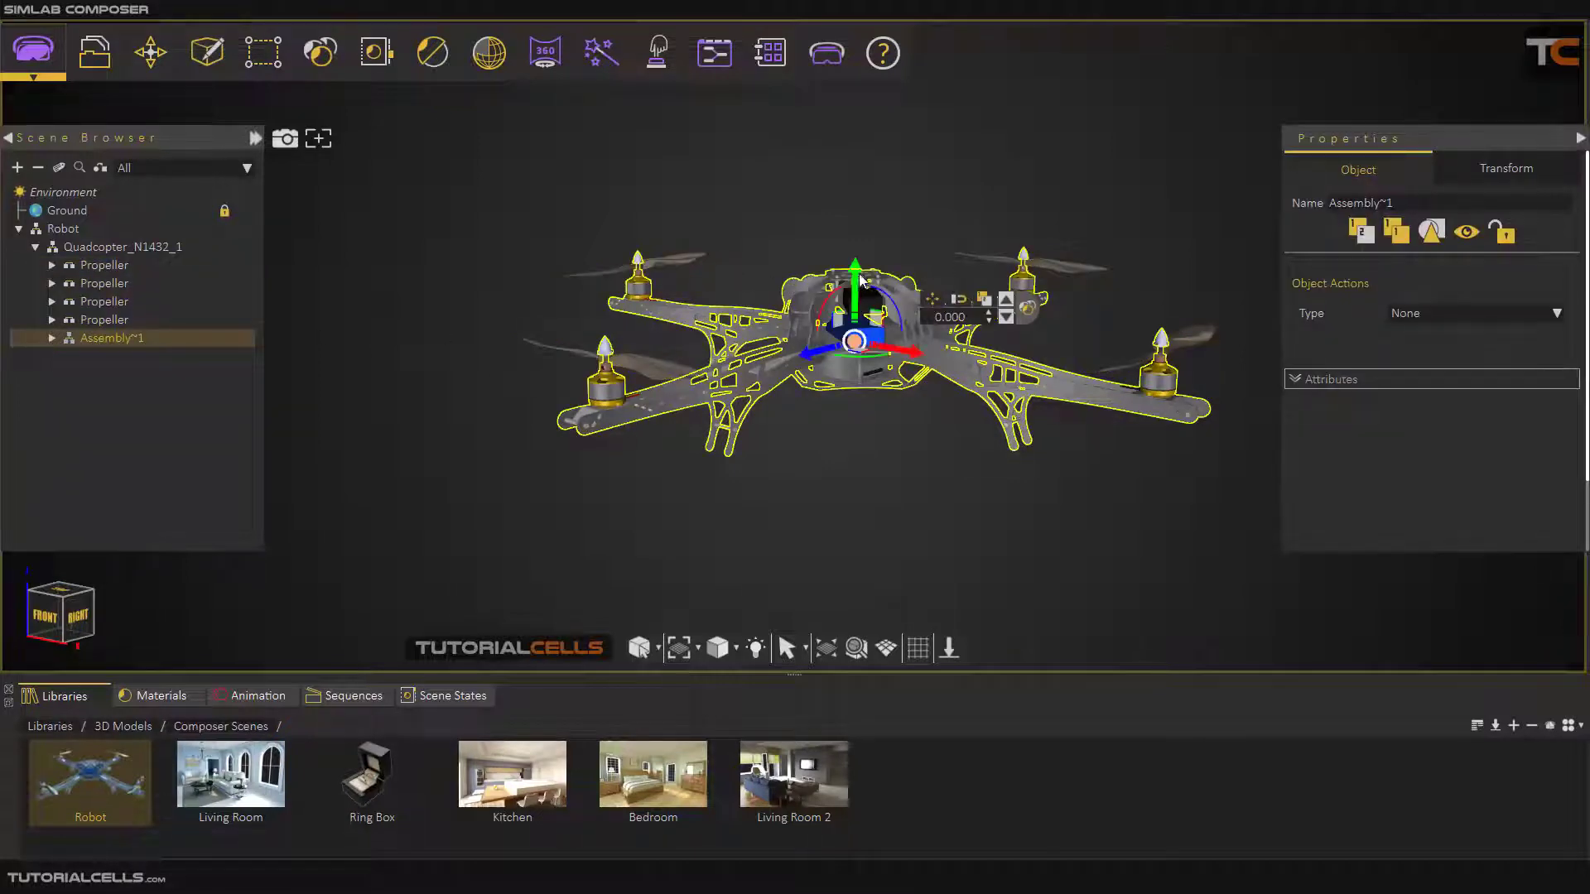
drag(861, 282, 861, 306)
click(118, 320)
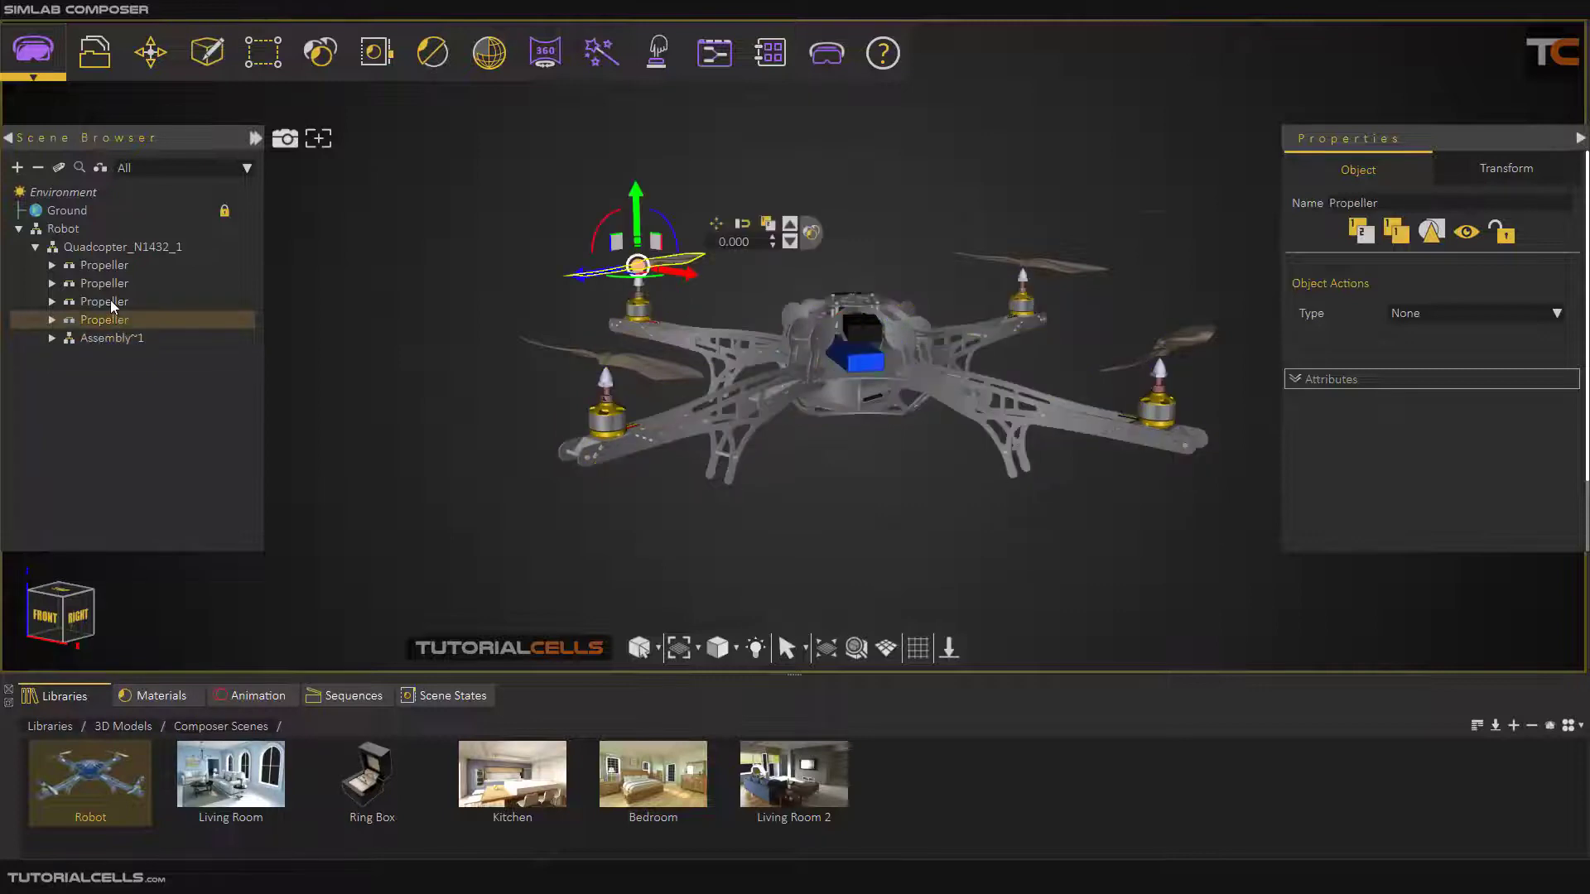
click(111, 301)
click(111, 283)
click(114, 264)
click(113, 339)
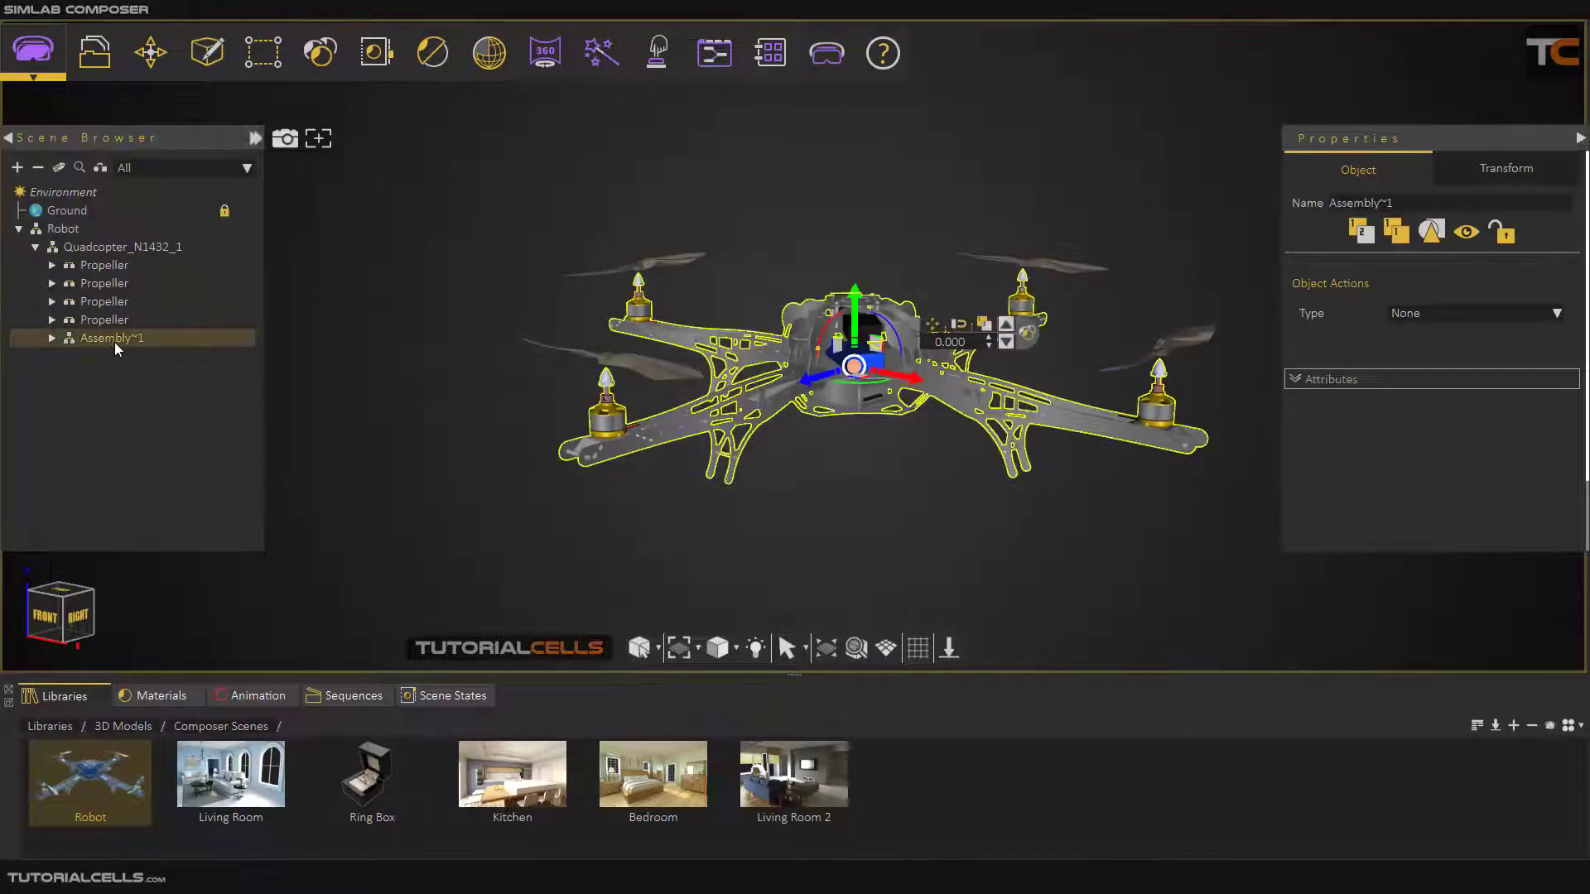
drag(854, 298, 836, 447)
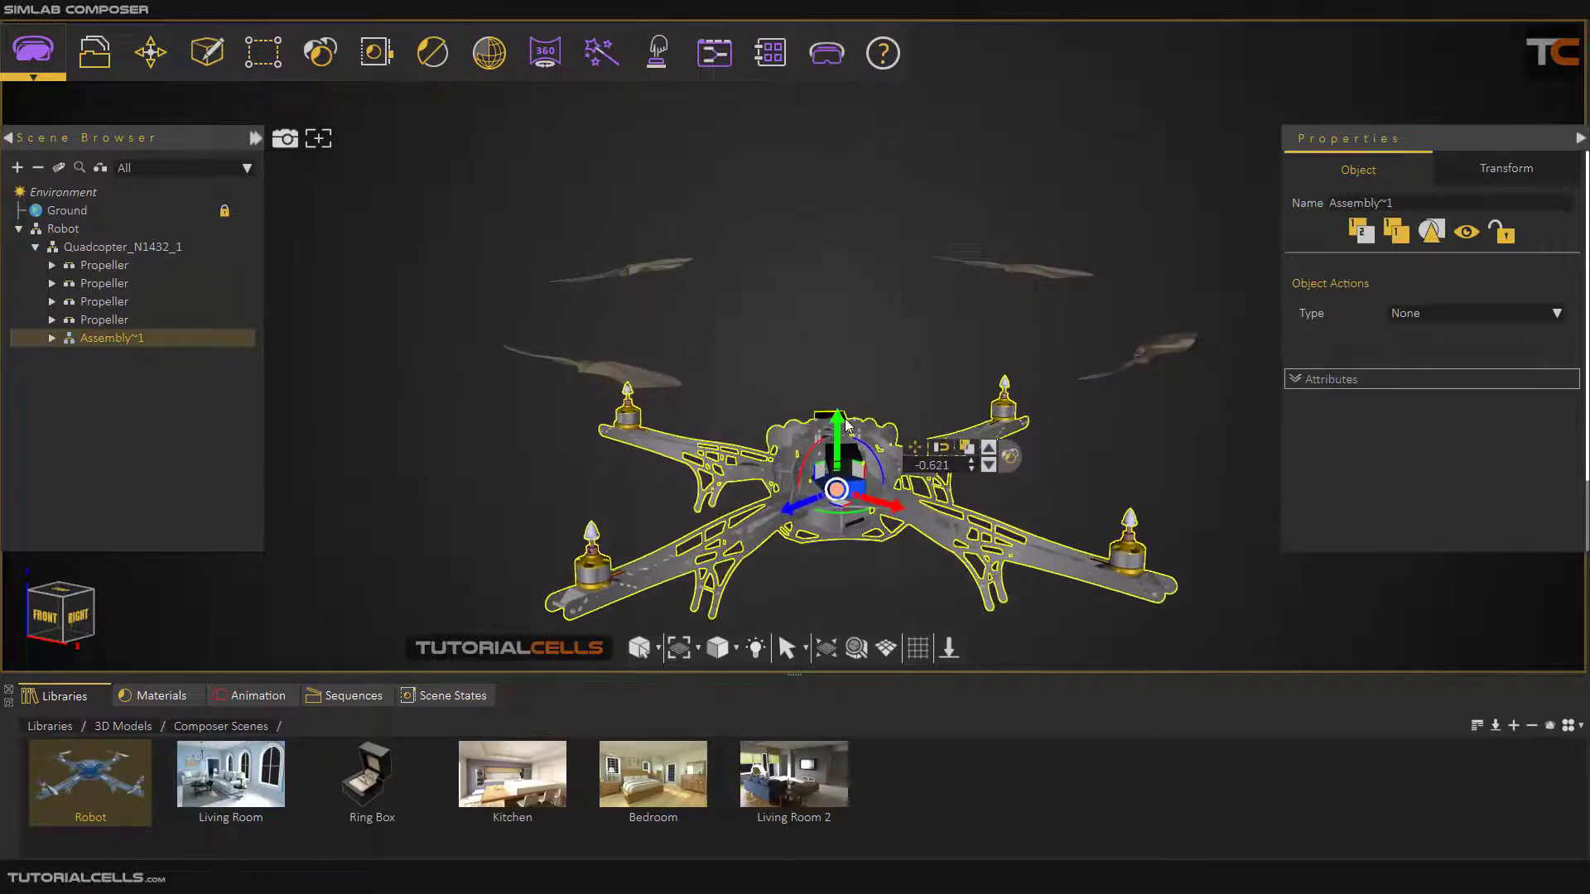
middle_drag(829, 389, 820, 269)
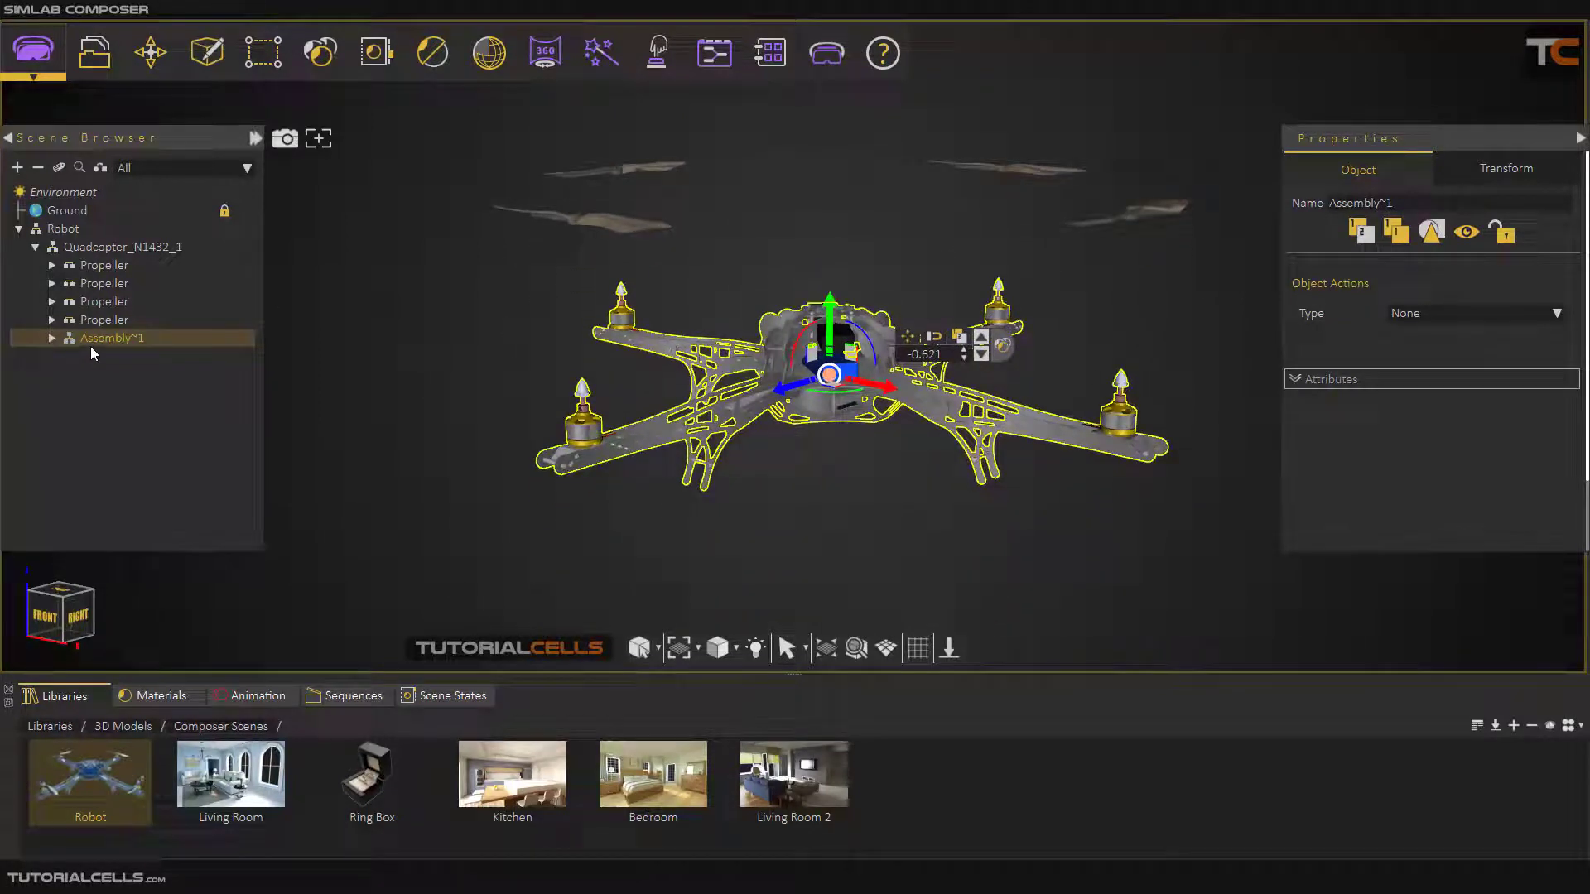
click(51, 339)
Undo the Assembly~1 move so the frame returns under the propellers, then select Quadcopter_N1432_1.
click(50, 339)
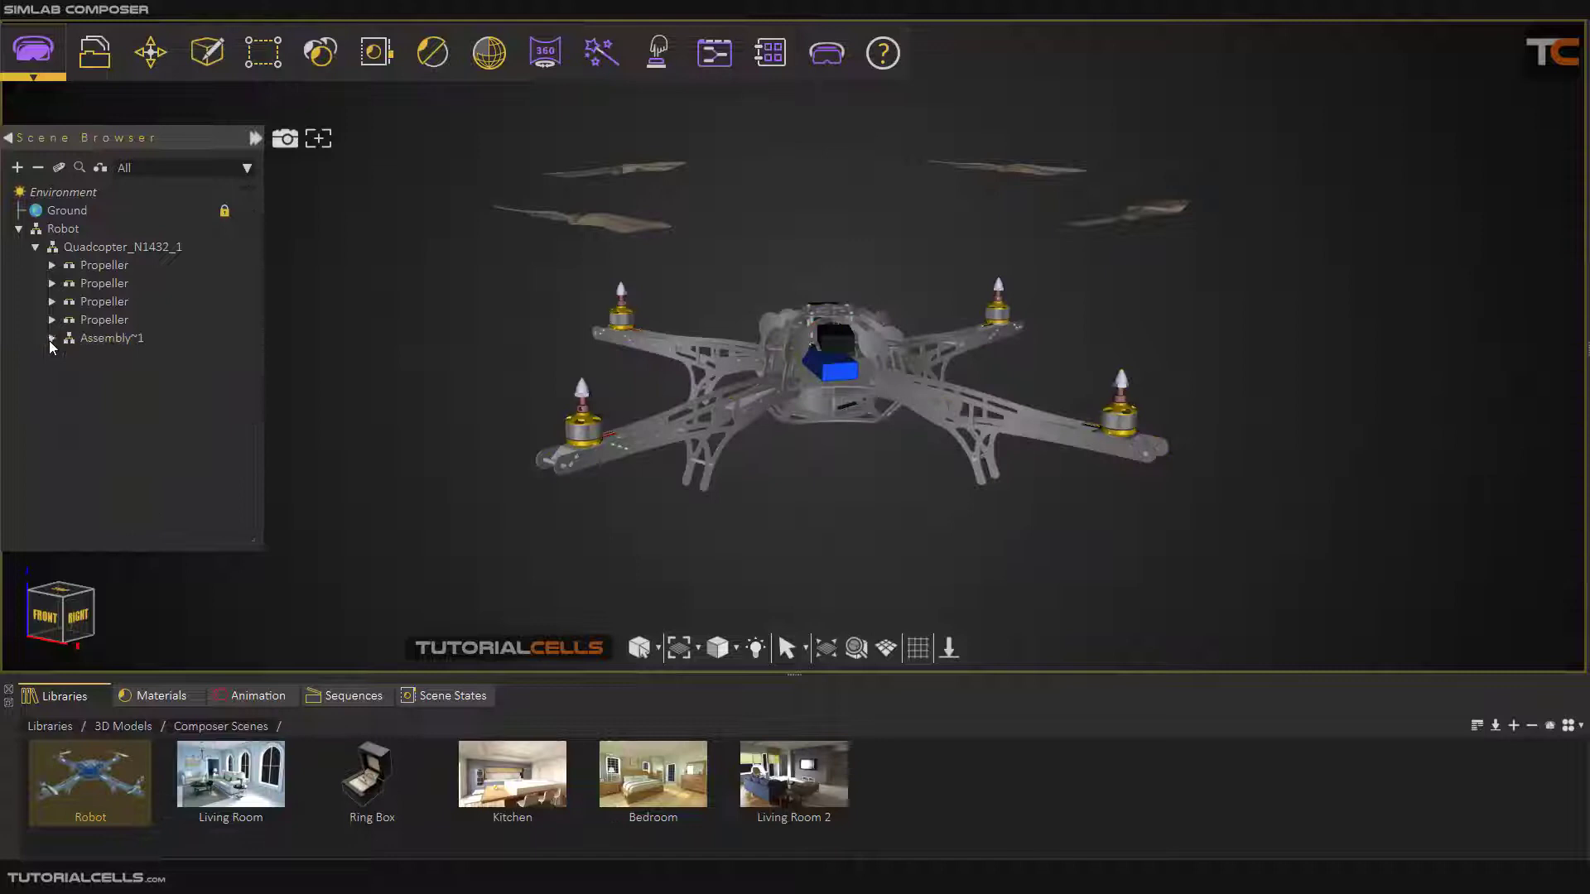
click(107, 340)
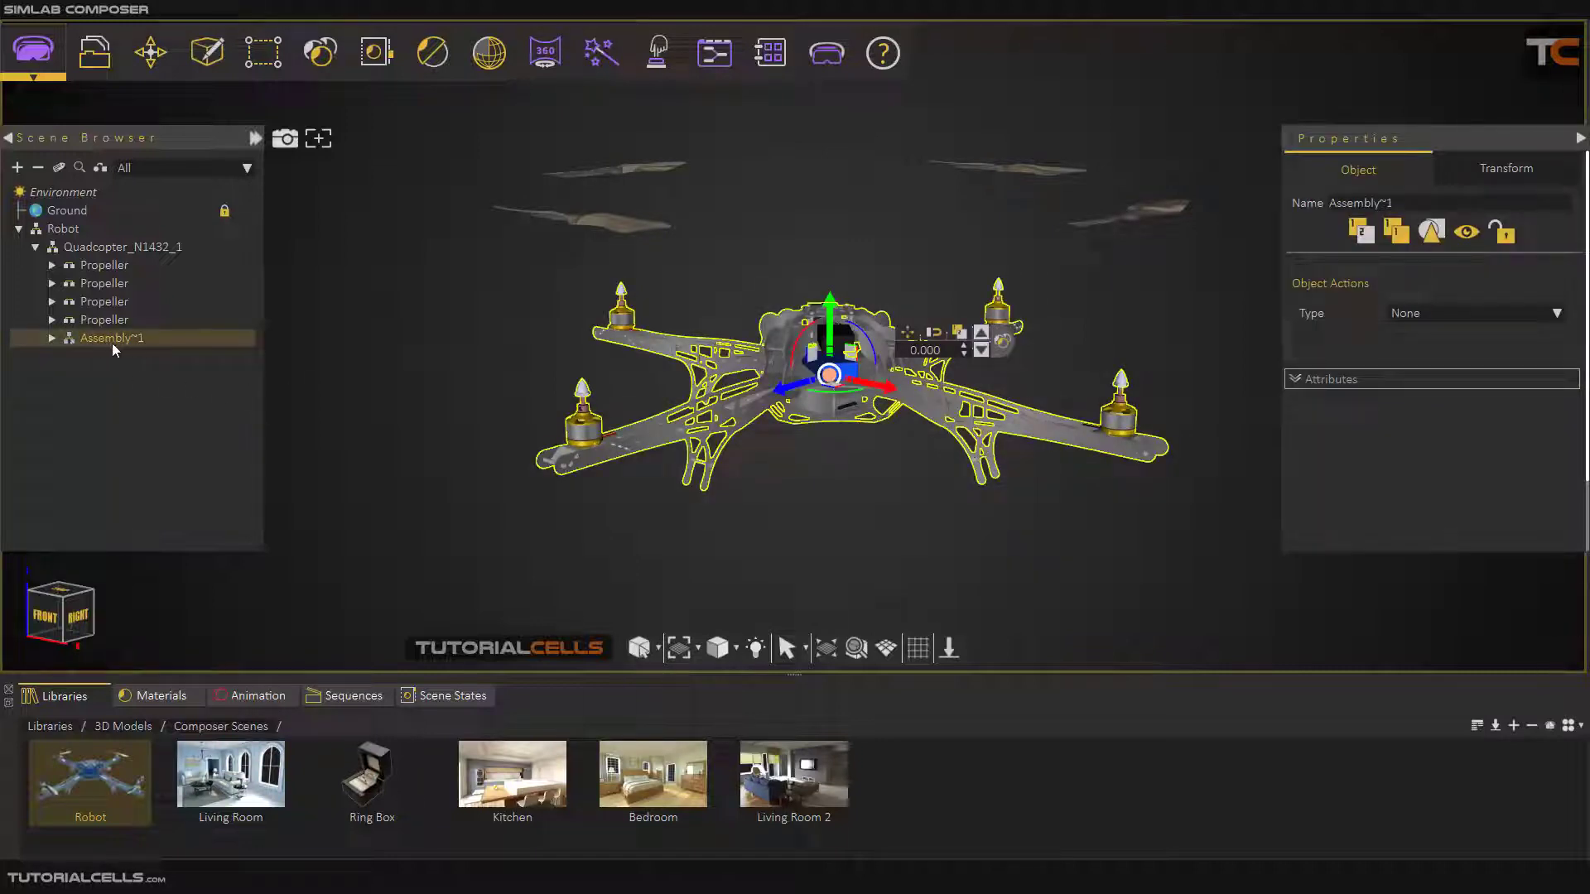
key(ctrl+z)
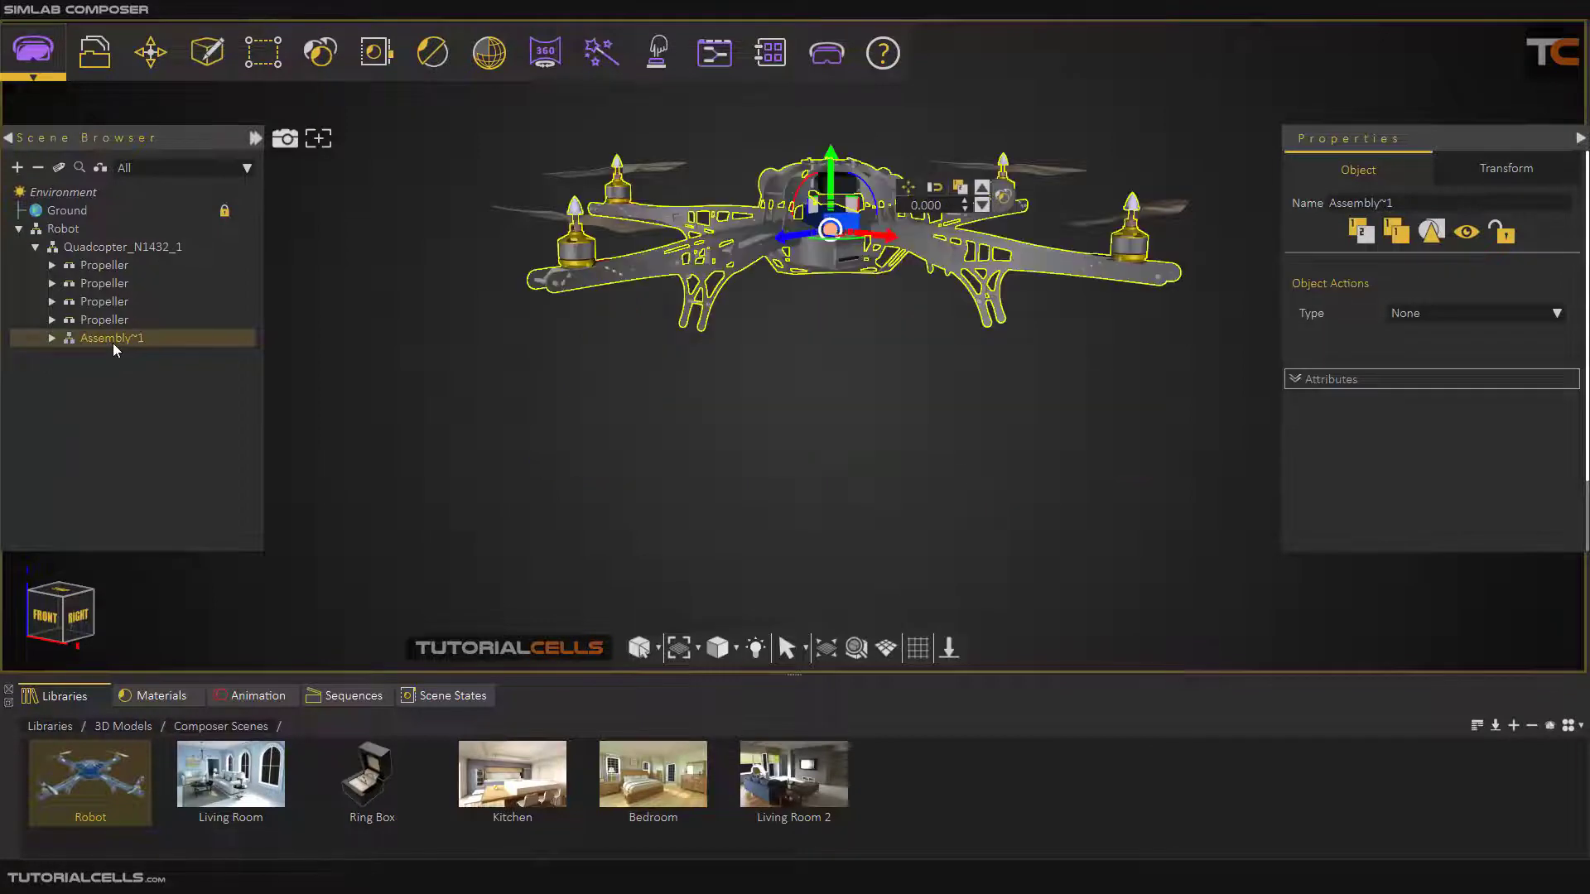
click(127, 245)
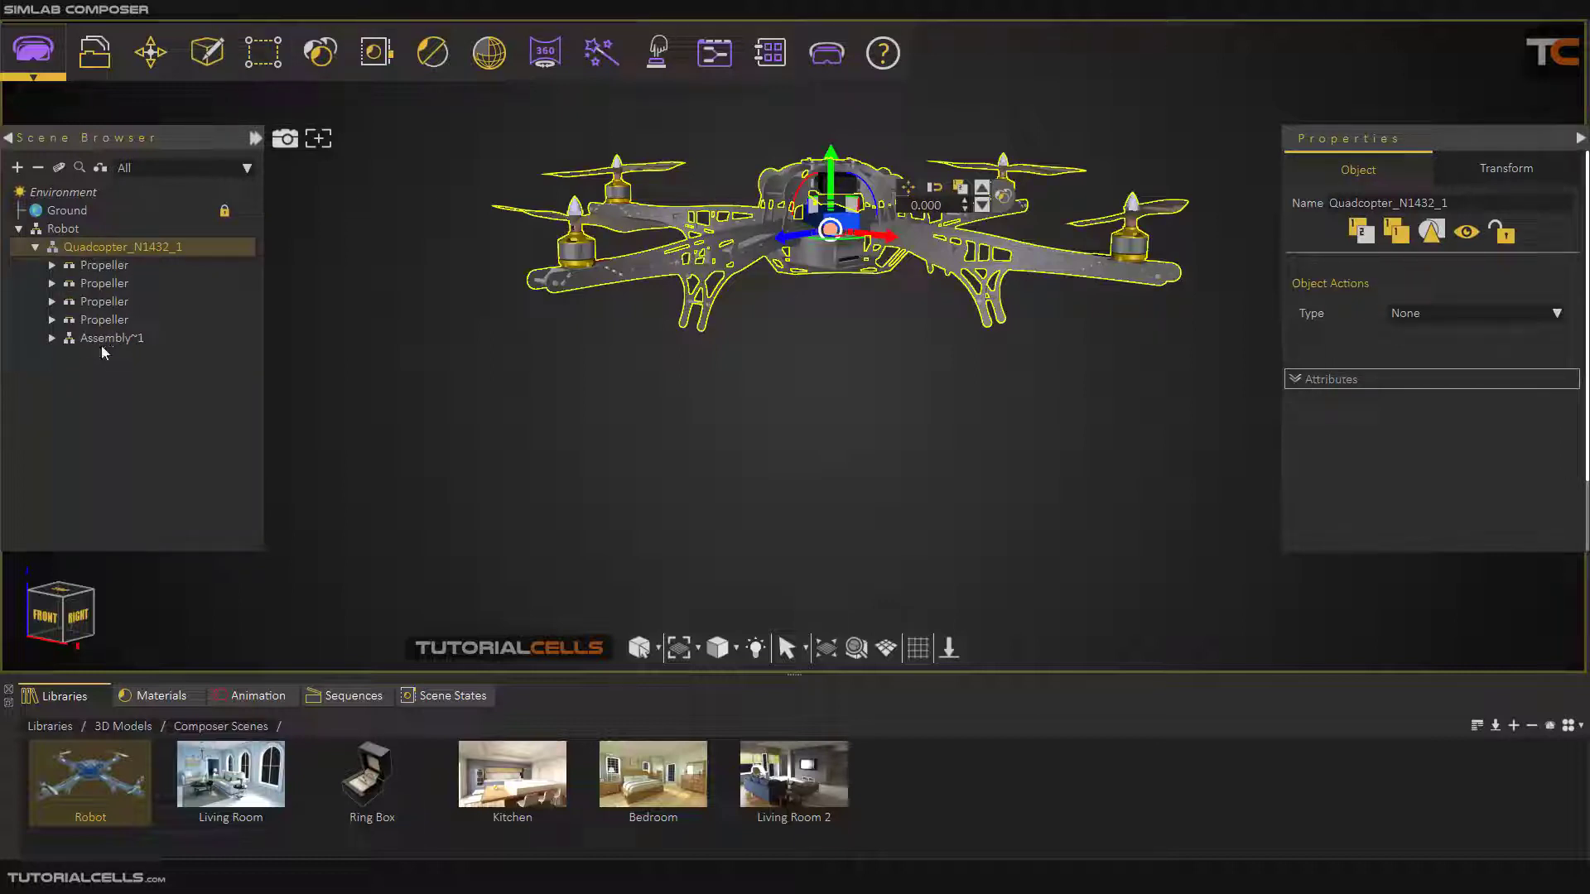
Start Geometry > Explode on the quadcopter and test Z offsets with the gizmo arrows.
click(259, 60)
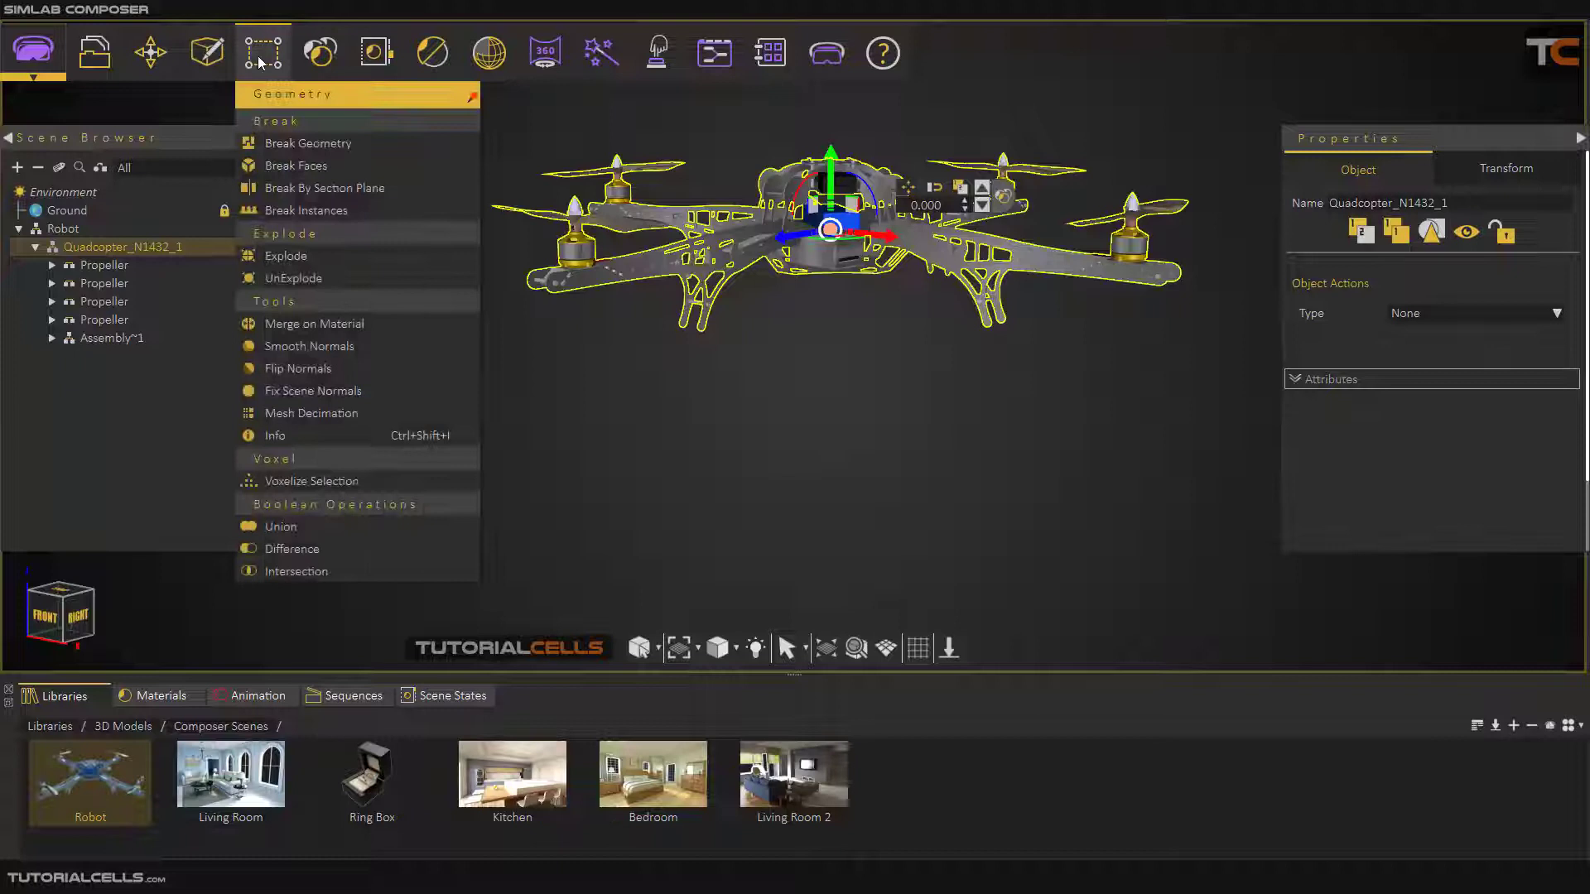
click(311, 261)
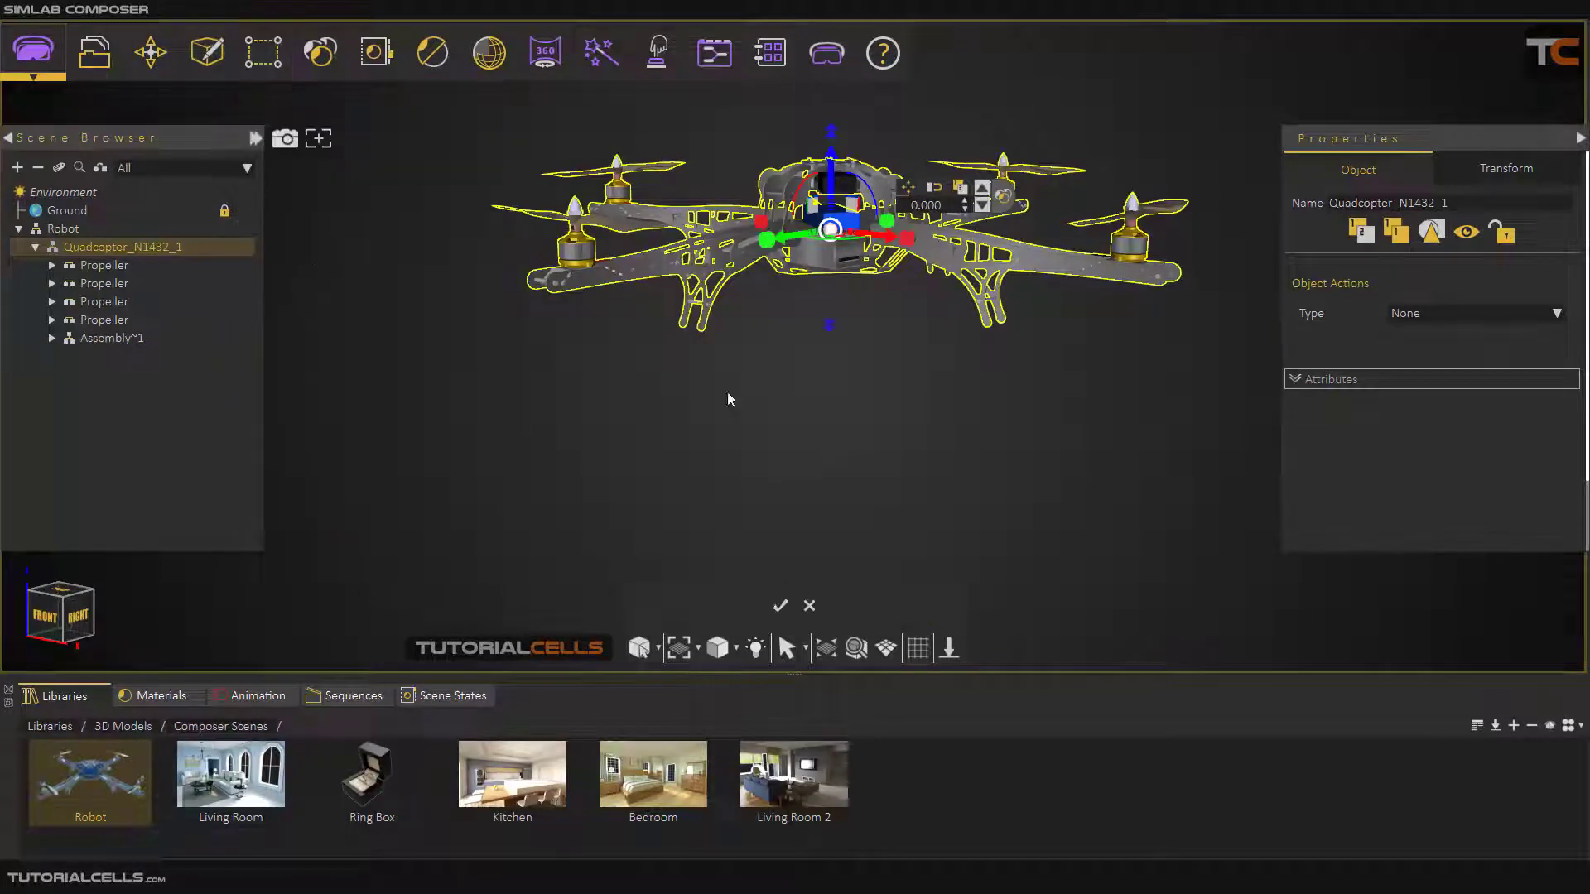
drag(883, 356, 727, 446)
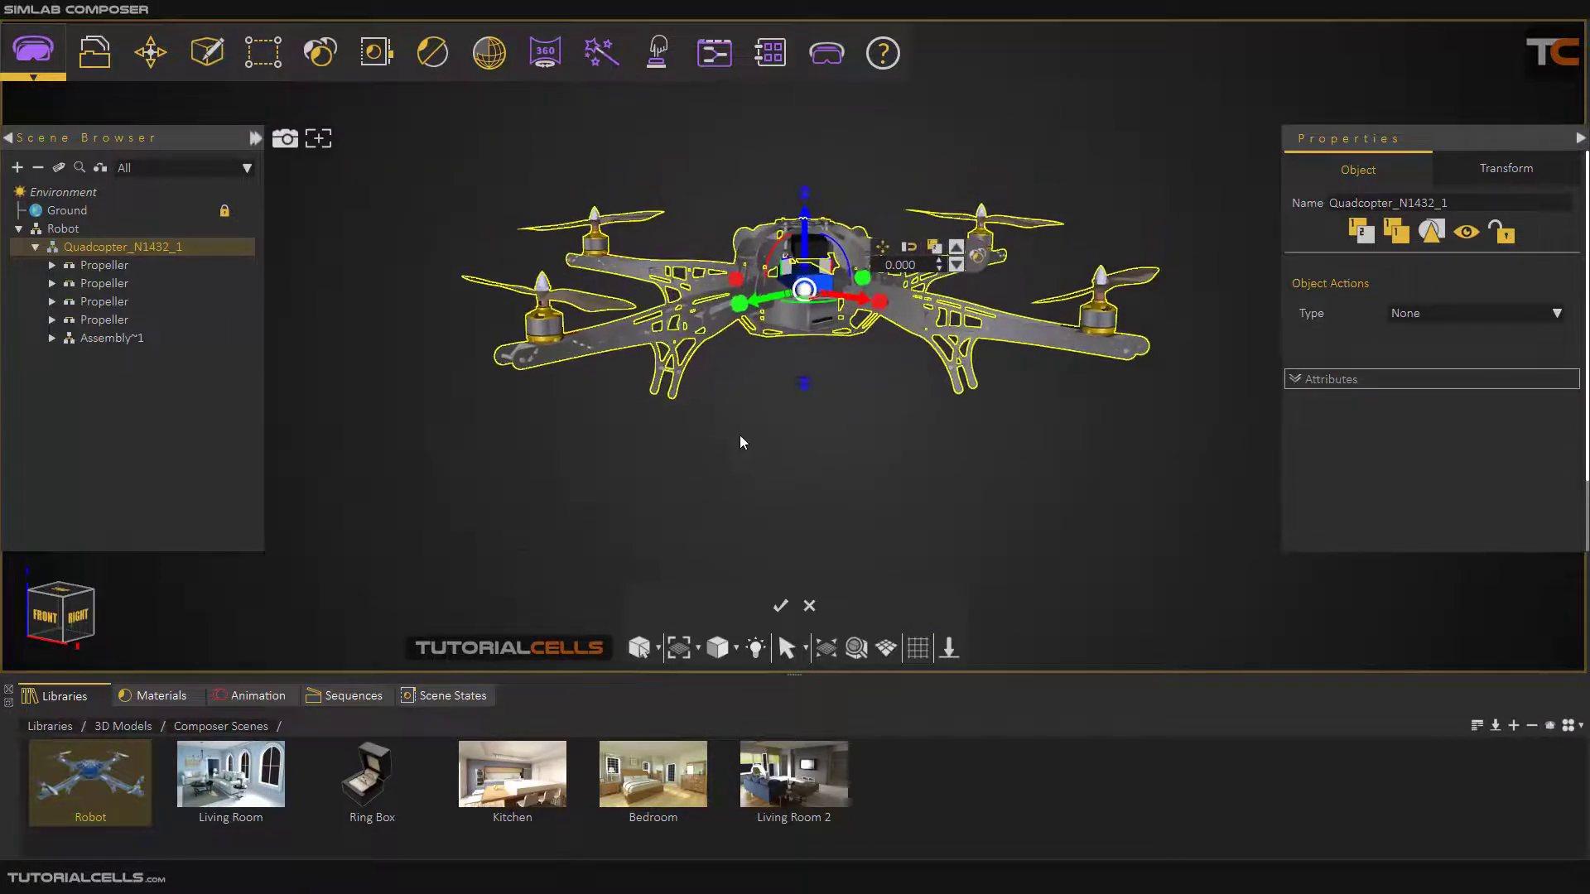
drag(879, 394, 928, 420)
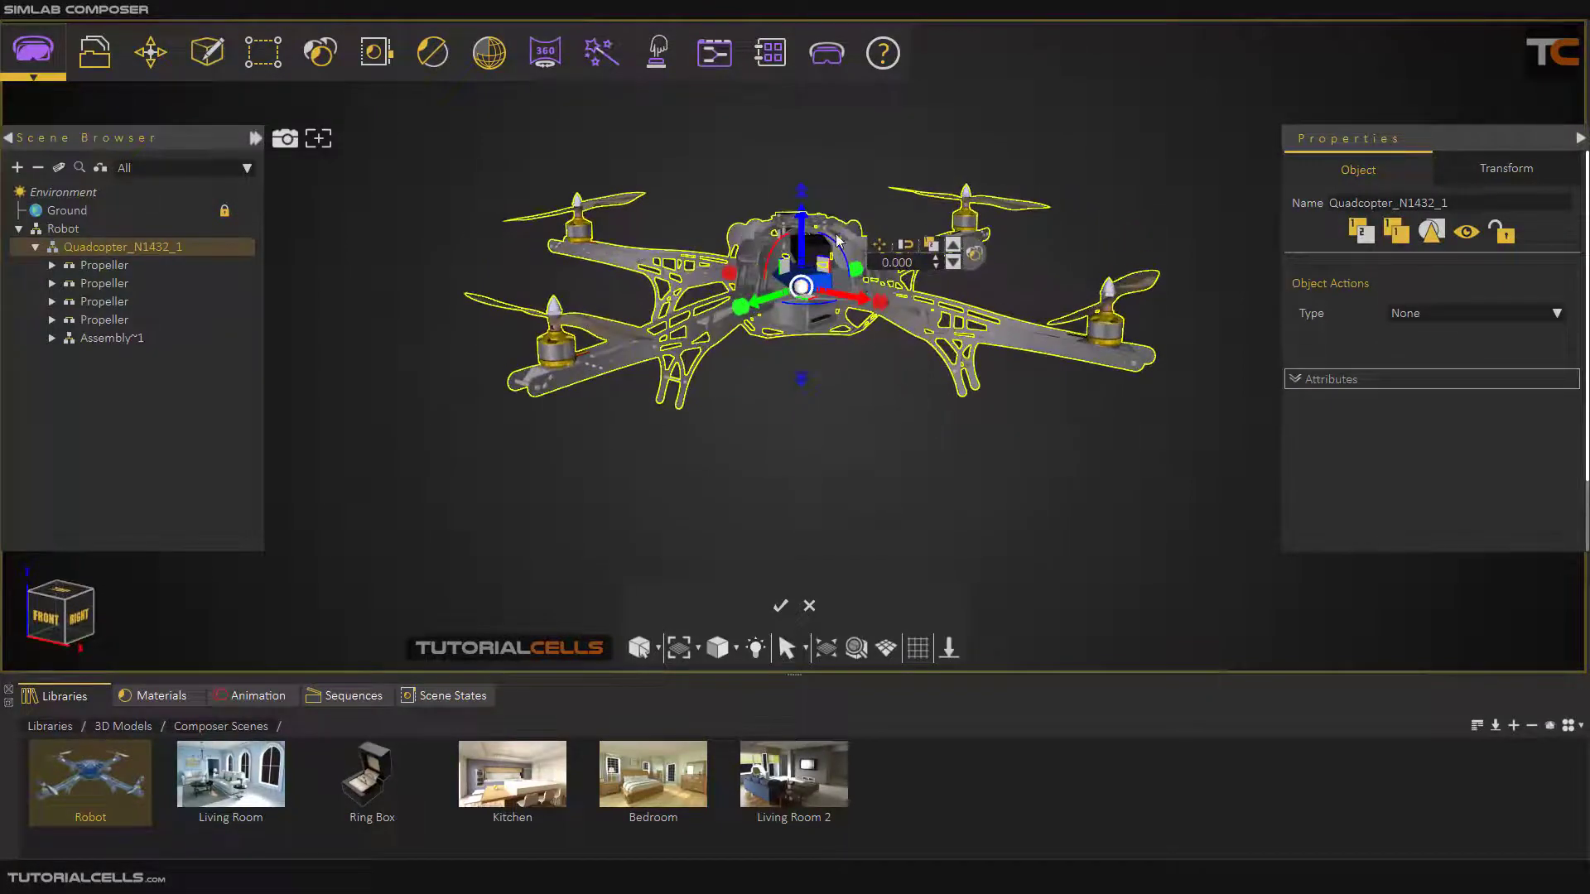
drag(803, 216, 800, 259)
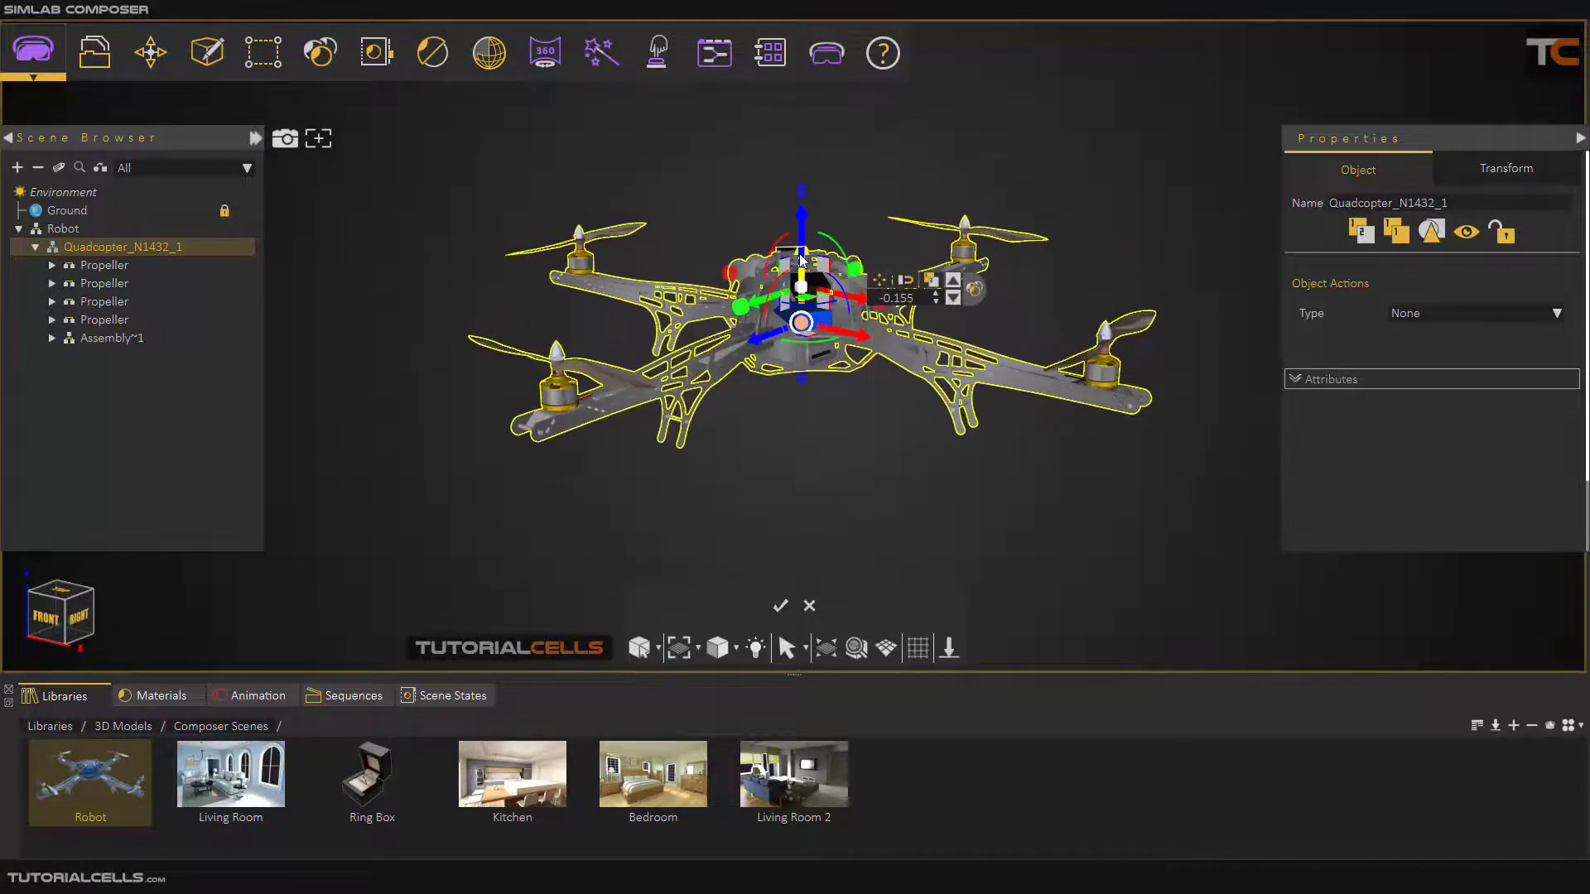
key(ctrl+z)
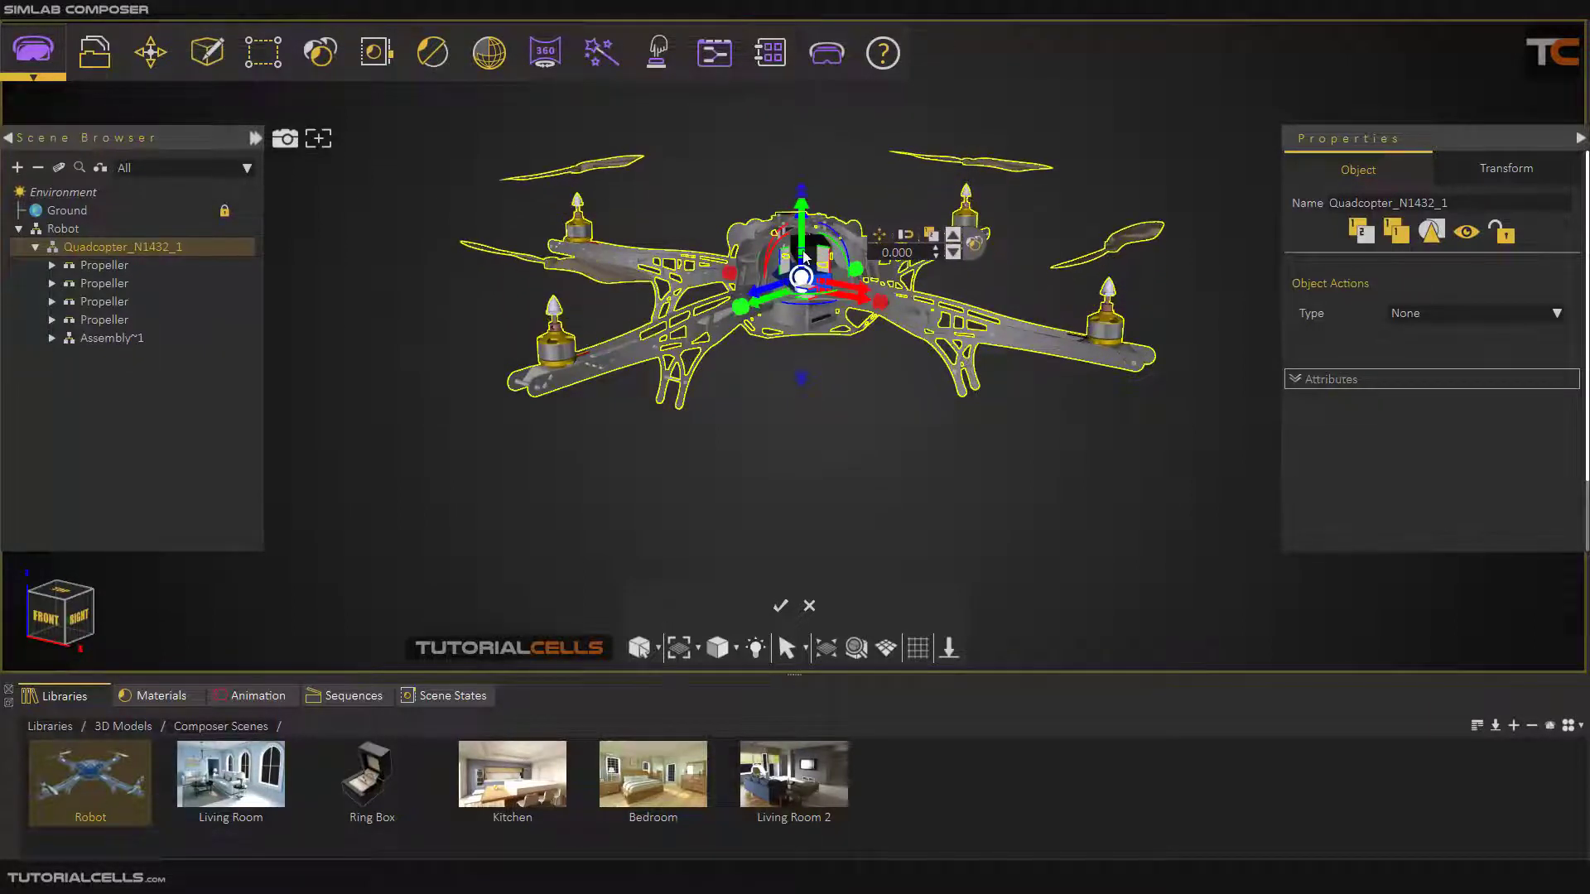
drag(802, 217, 802, 280)
drag(800, 223, 808, 272)
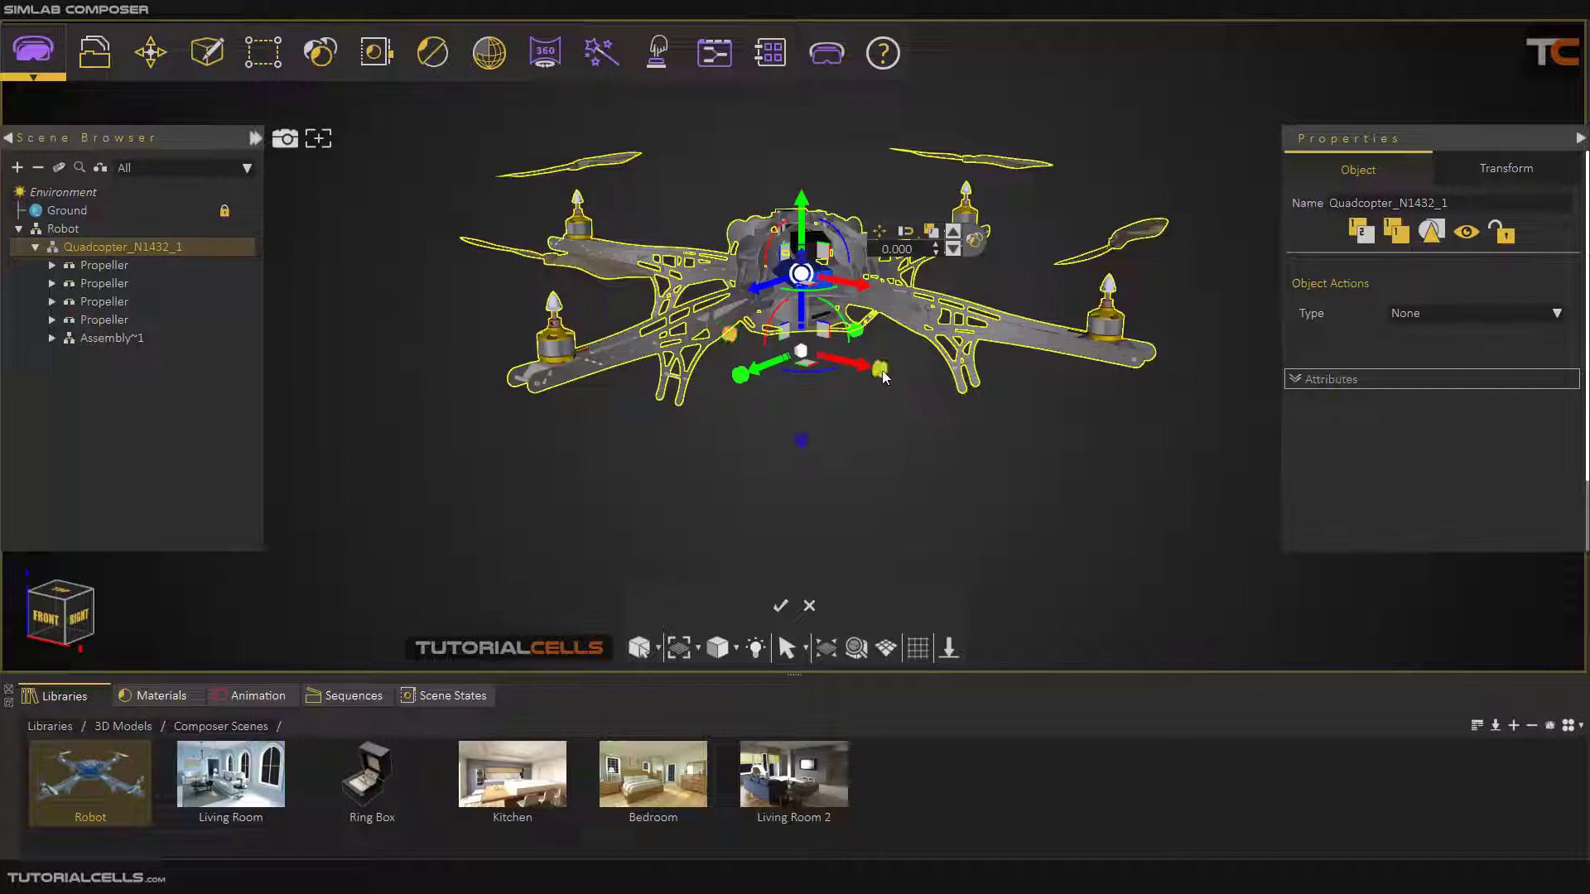
Cancel the explode preview and select Assembly~1 instead.
click(807, 613)
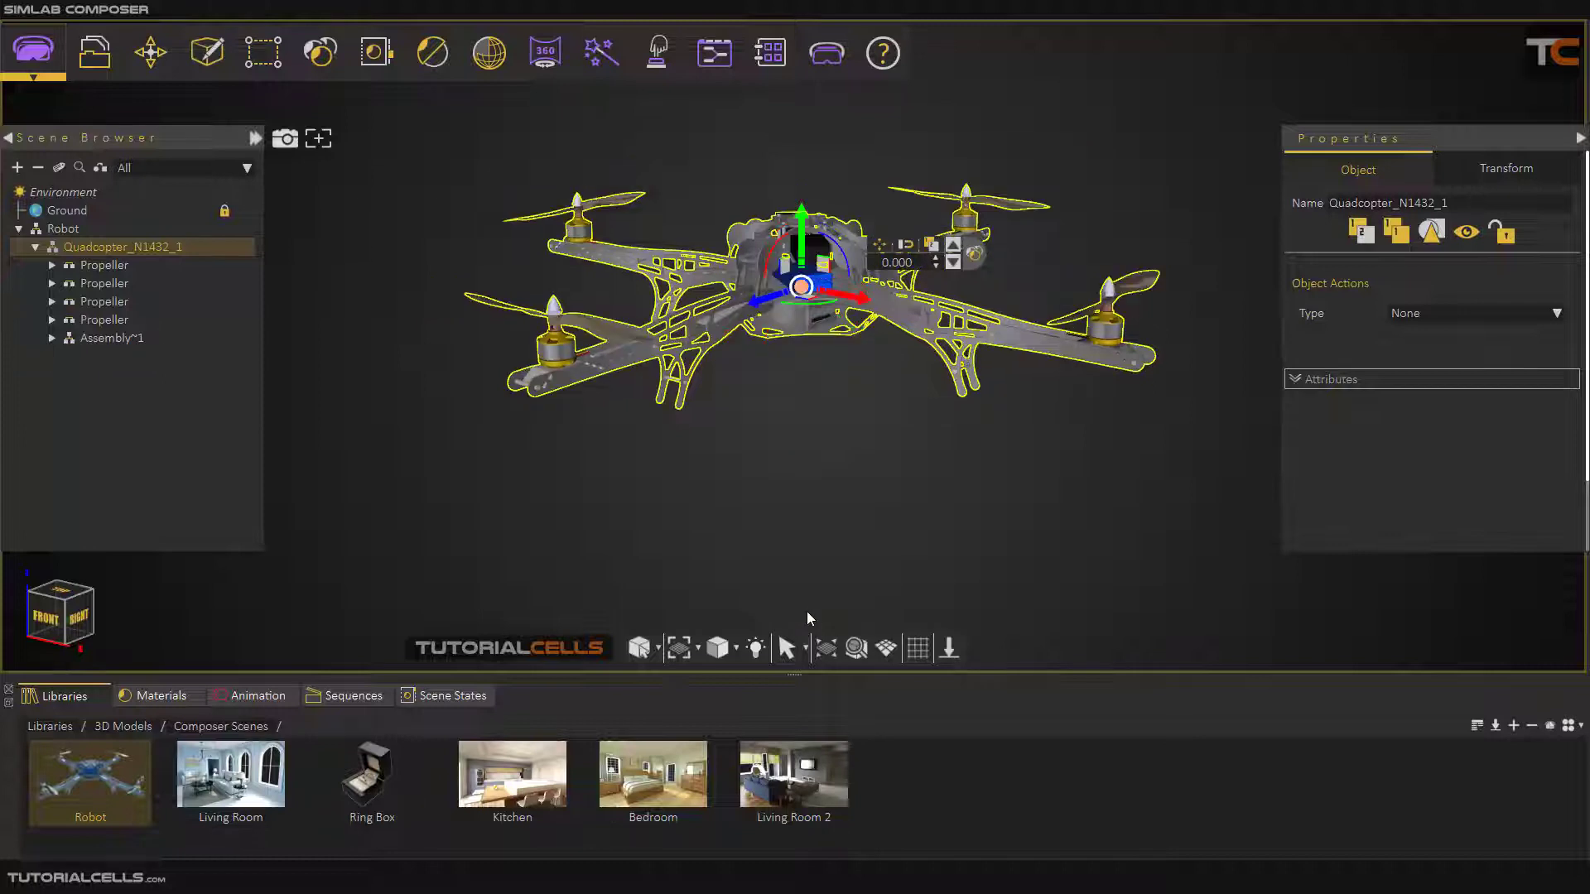
click(786, 485)
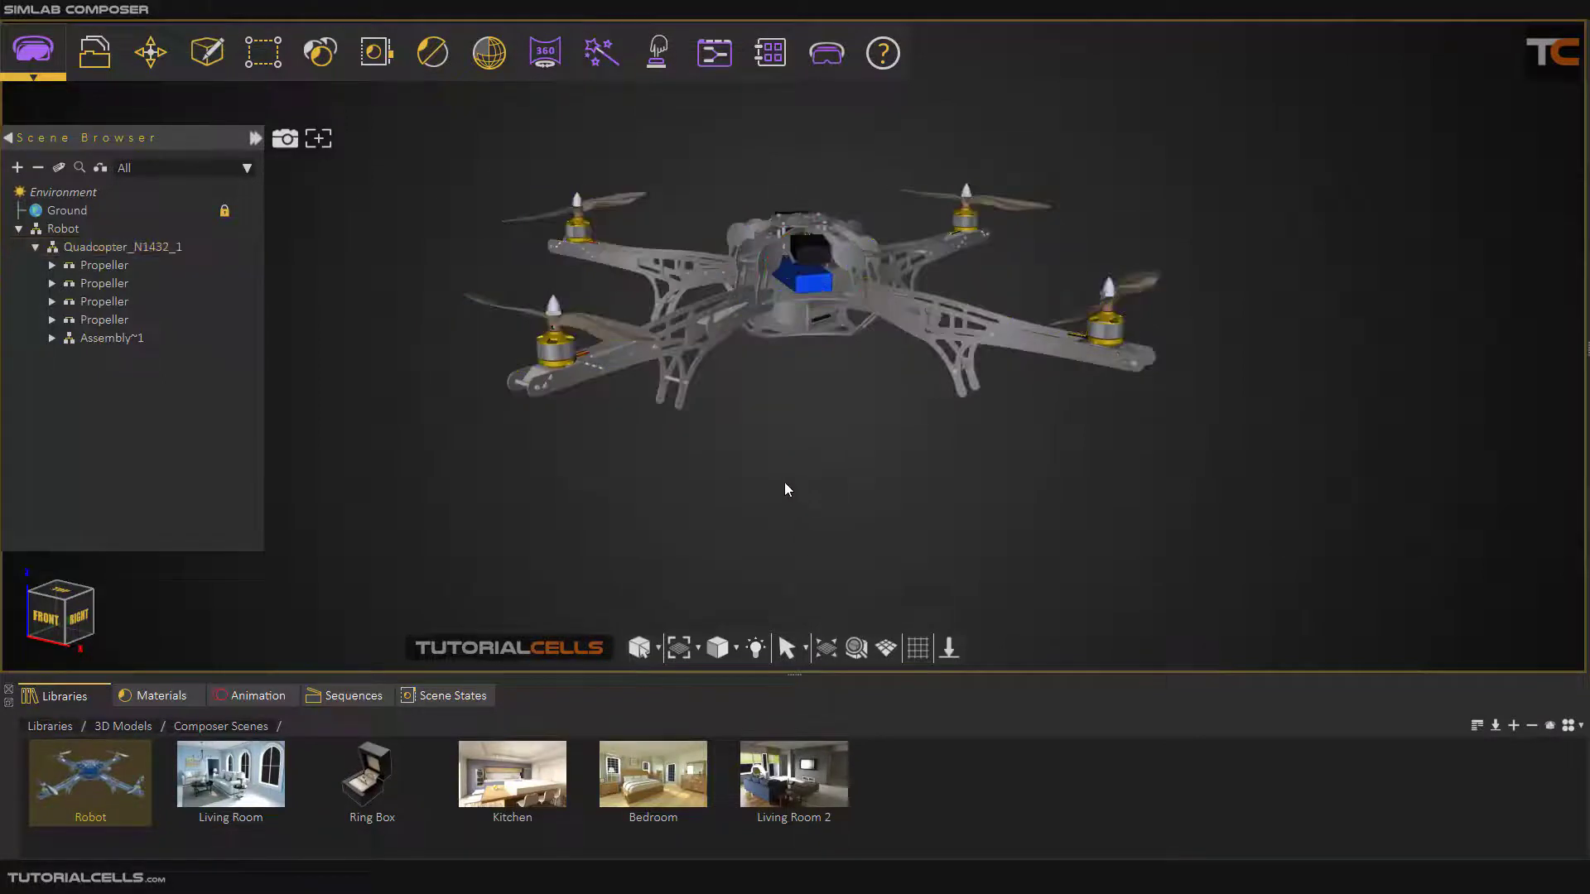
click(132, 345)
Lower Assembly~1 with the vertical gizmo arrow to about -0.494 beneath the floating propellers.
drag(802, 212, 792, 322)
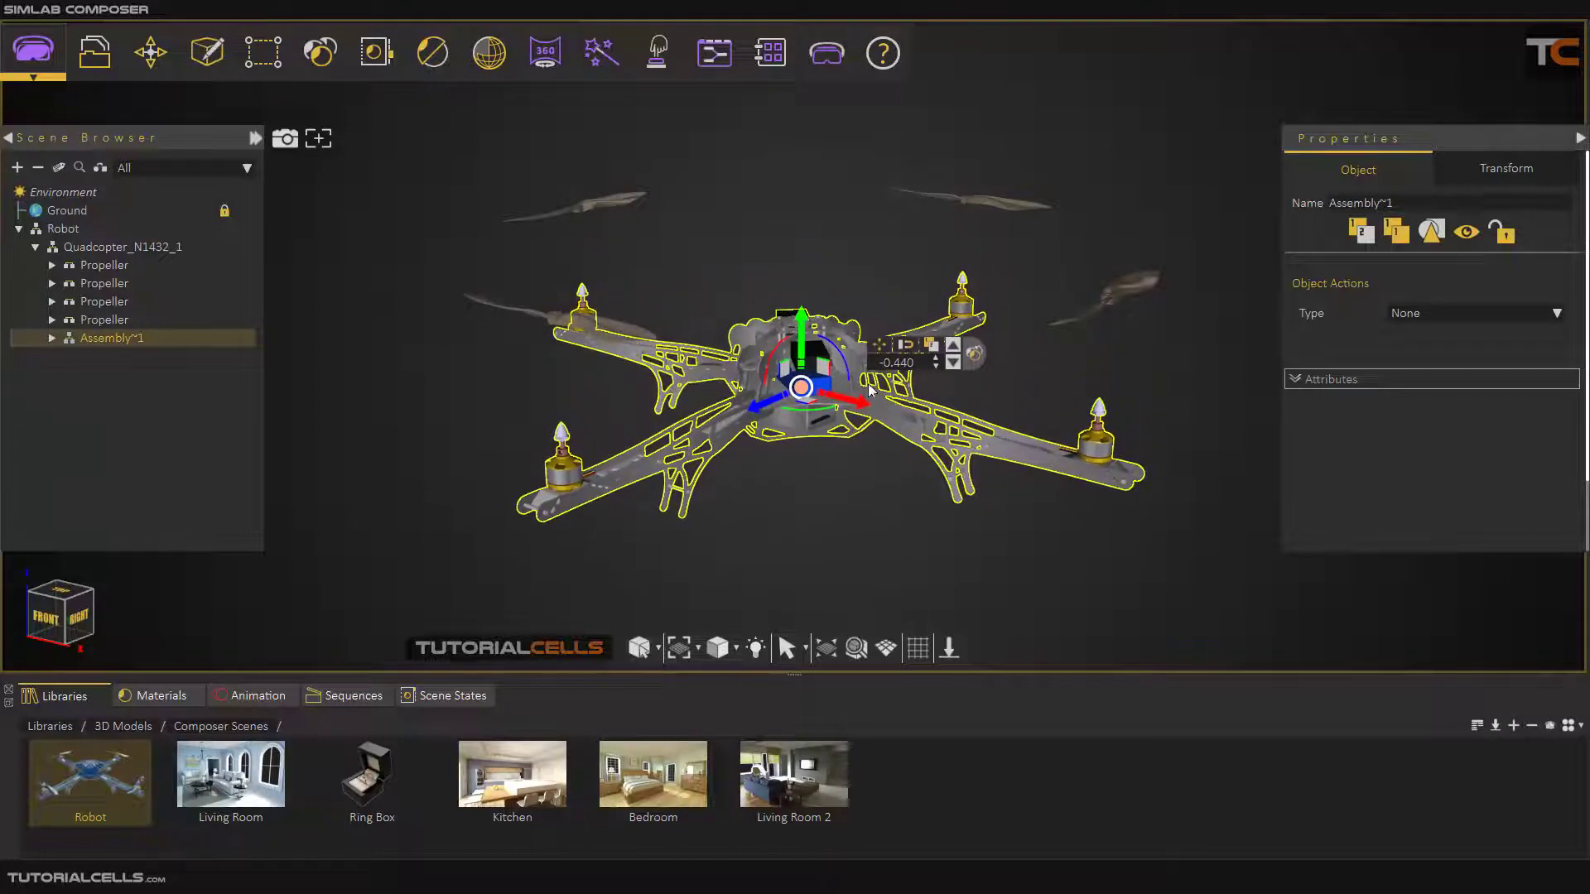
scroll(832, 410, down, 5)
middle_drag(831, 410, 828, 325)
scroll(806, 321, up, 1)
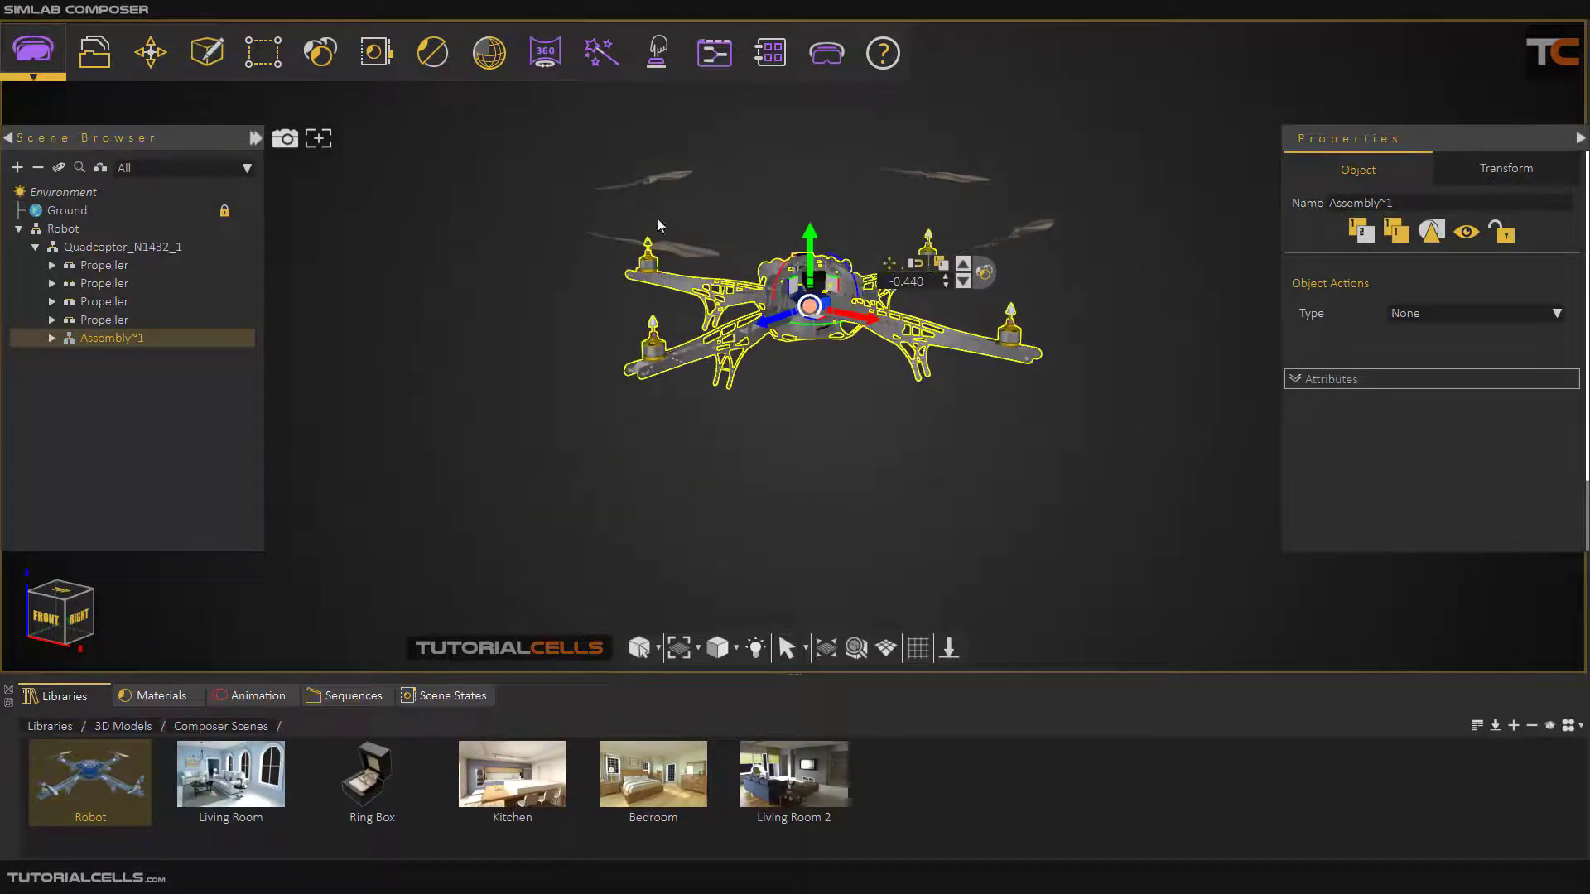
middle_drag(763, 237, 814, 219)
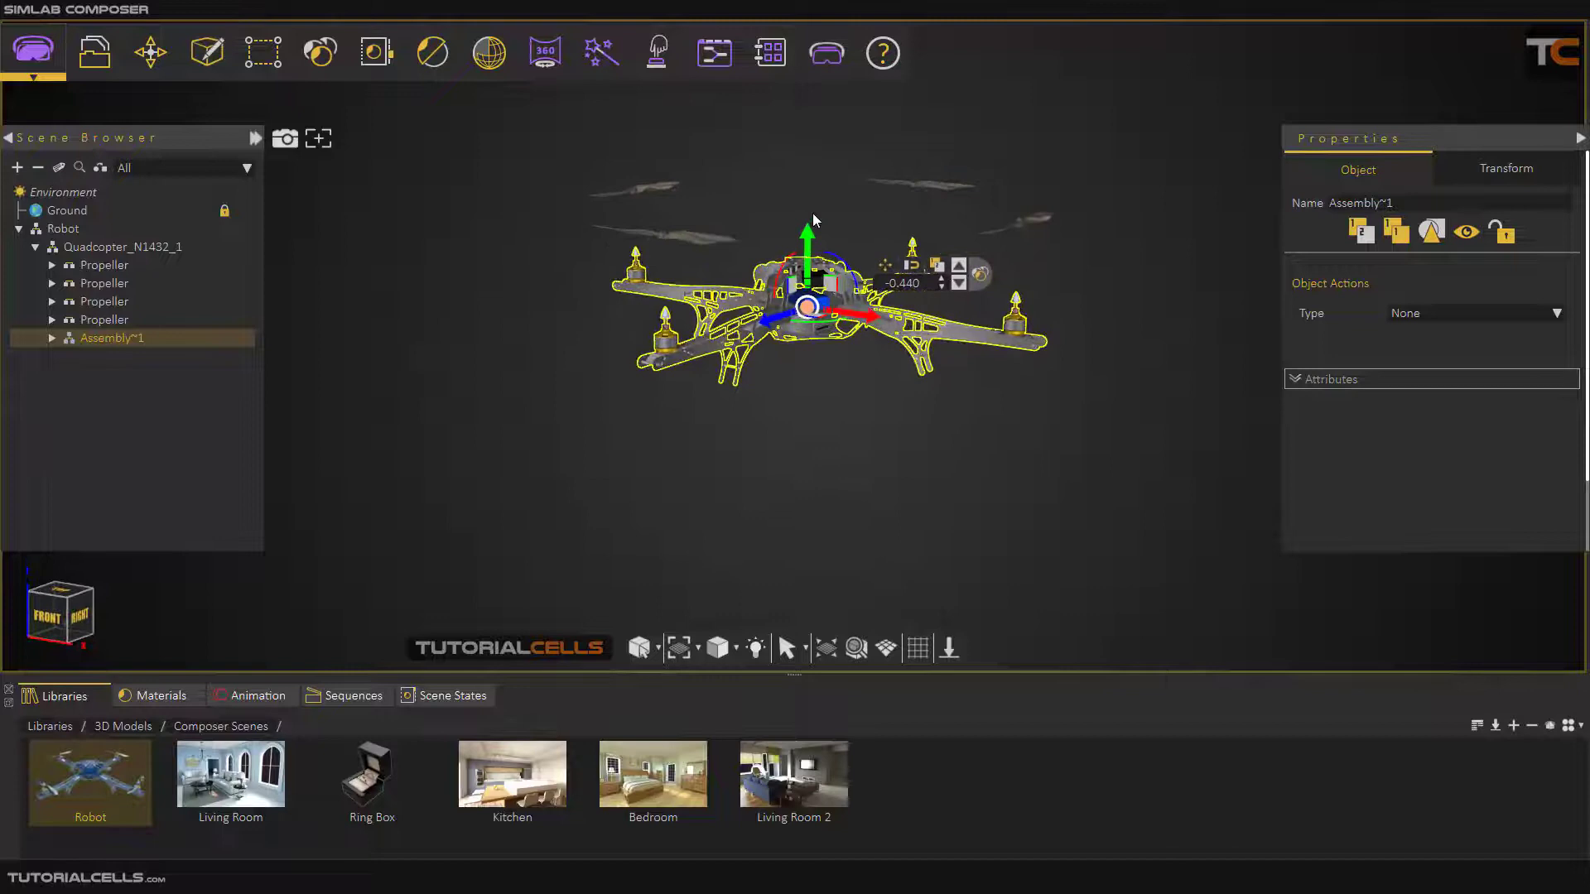
drag(822, 240, 745, 261)
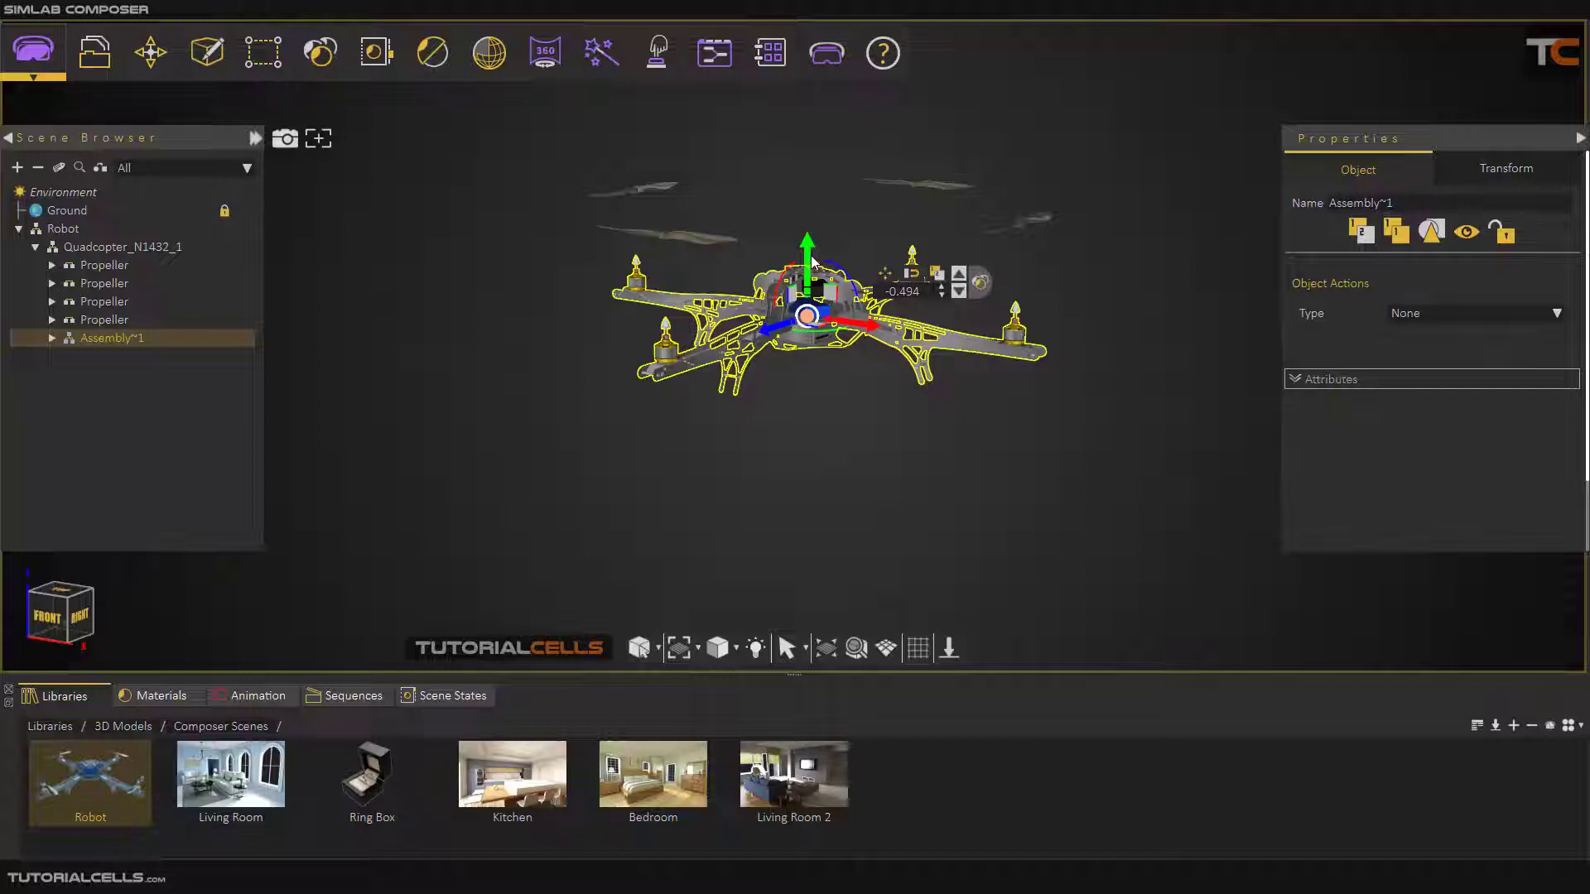
drag(812, 266, 764, 377)
click(722, 415)
click(112, 339)
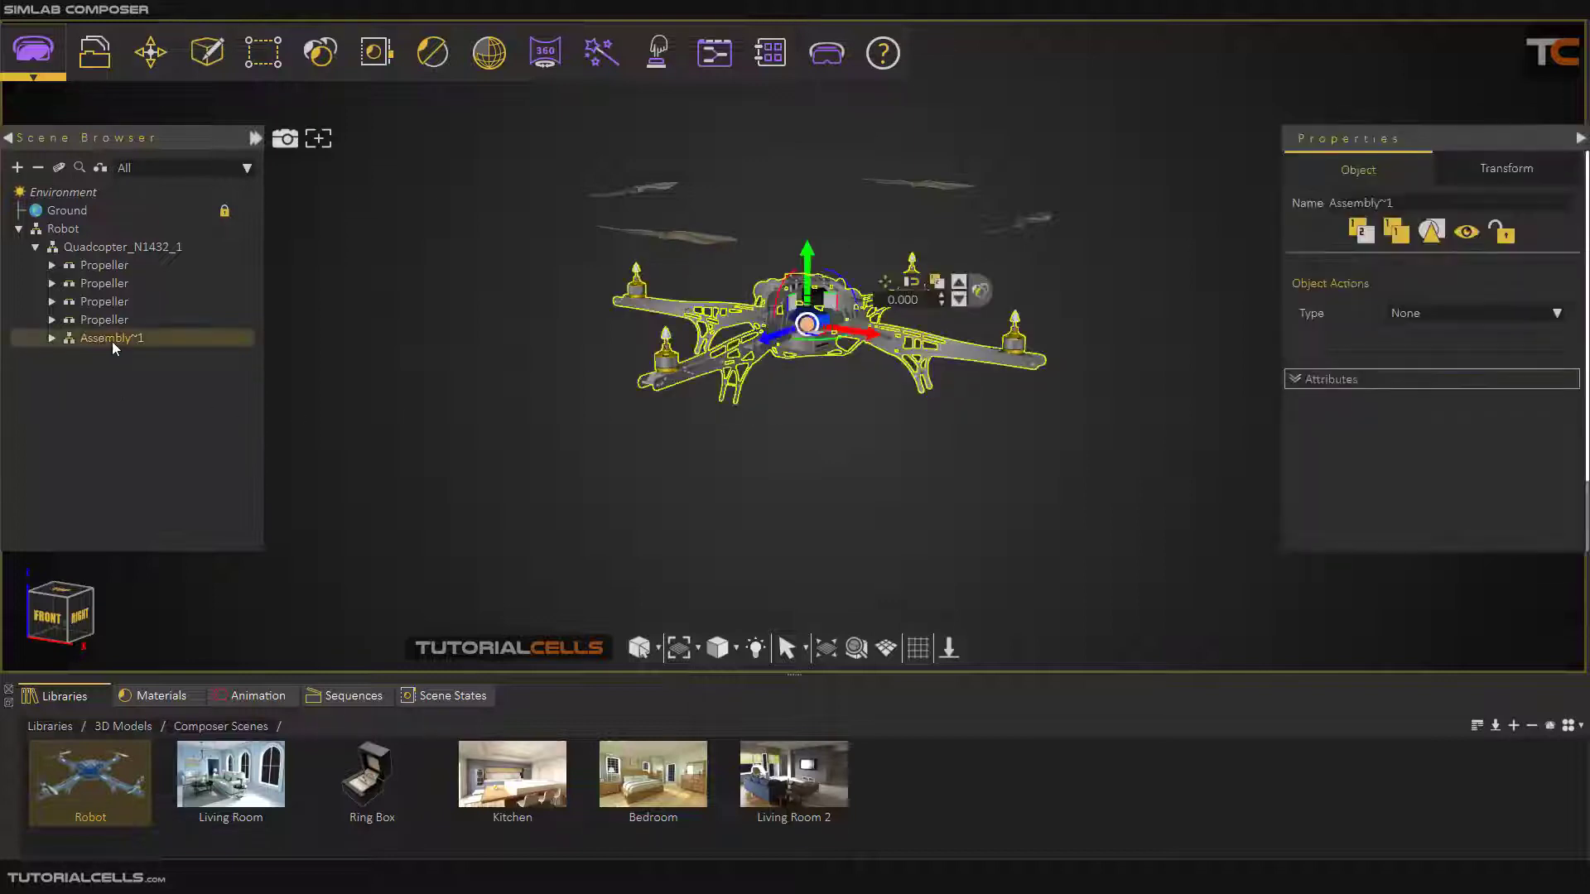
click(884, 286)
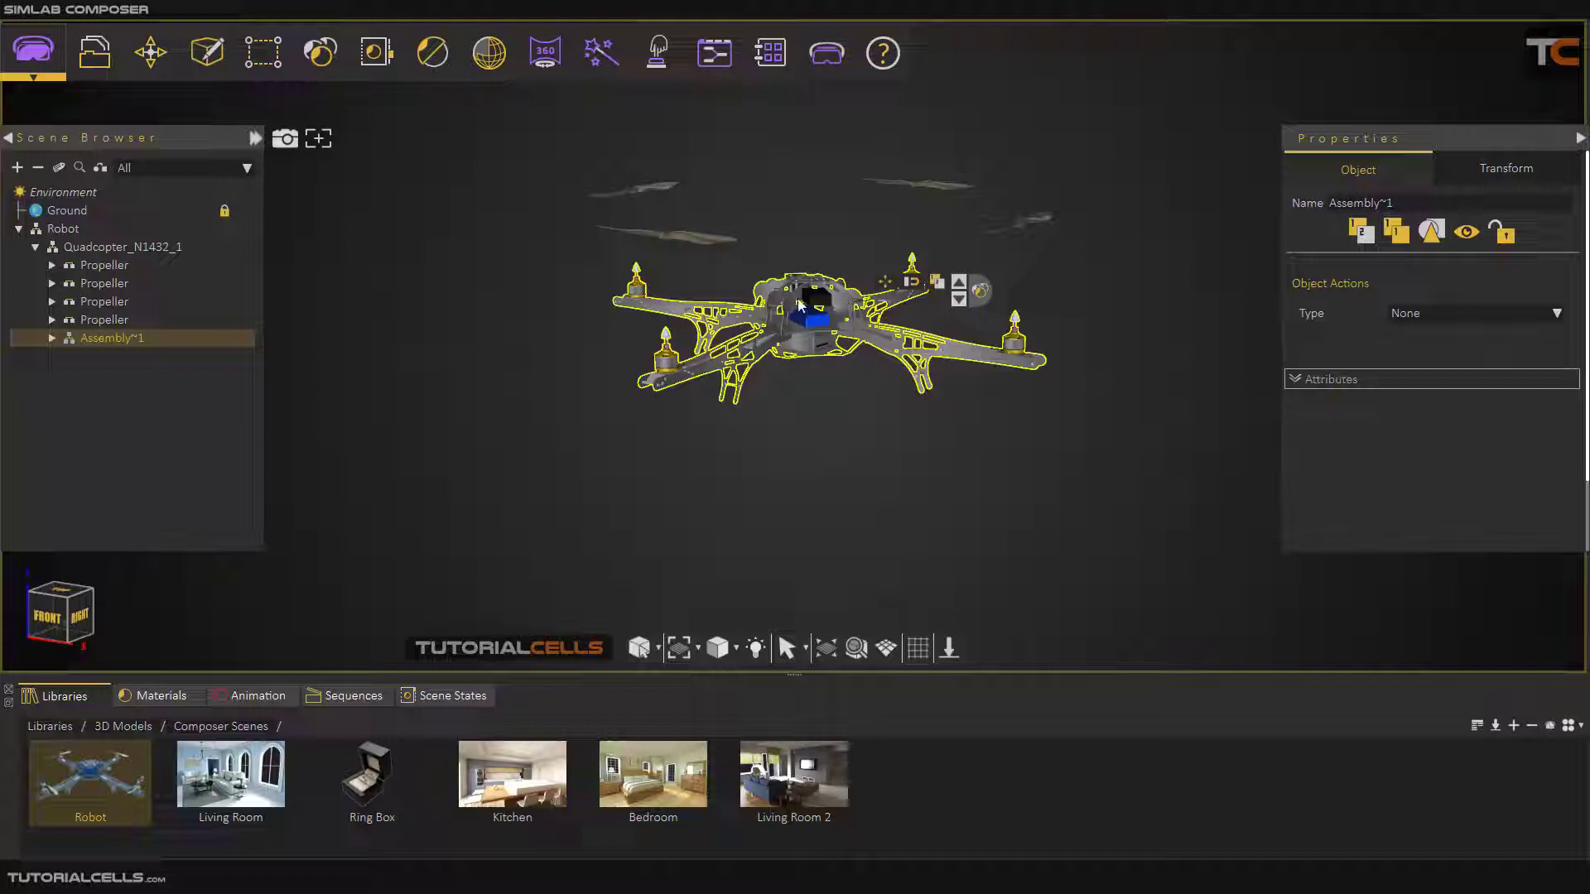
Start Geometry > Explode on Assembly~1 and drag a Z handle to begin spreading parts.
click(274, 60)
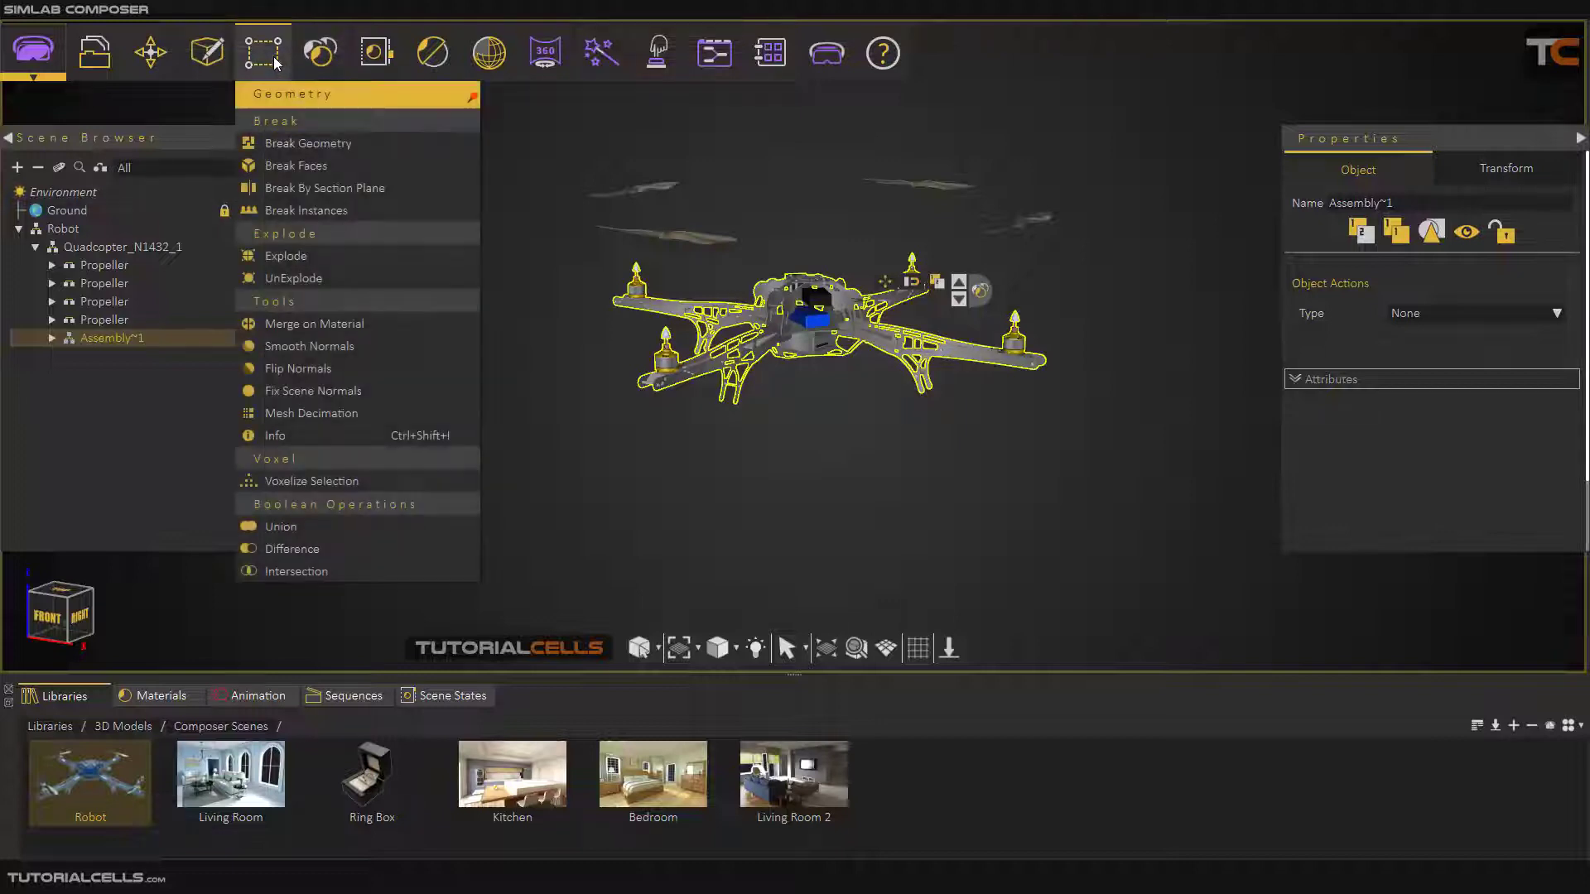
click(313, 256)
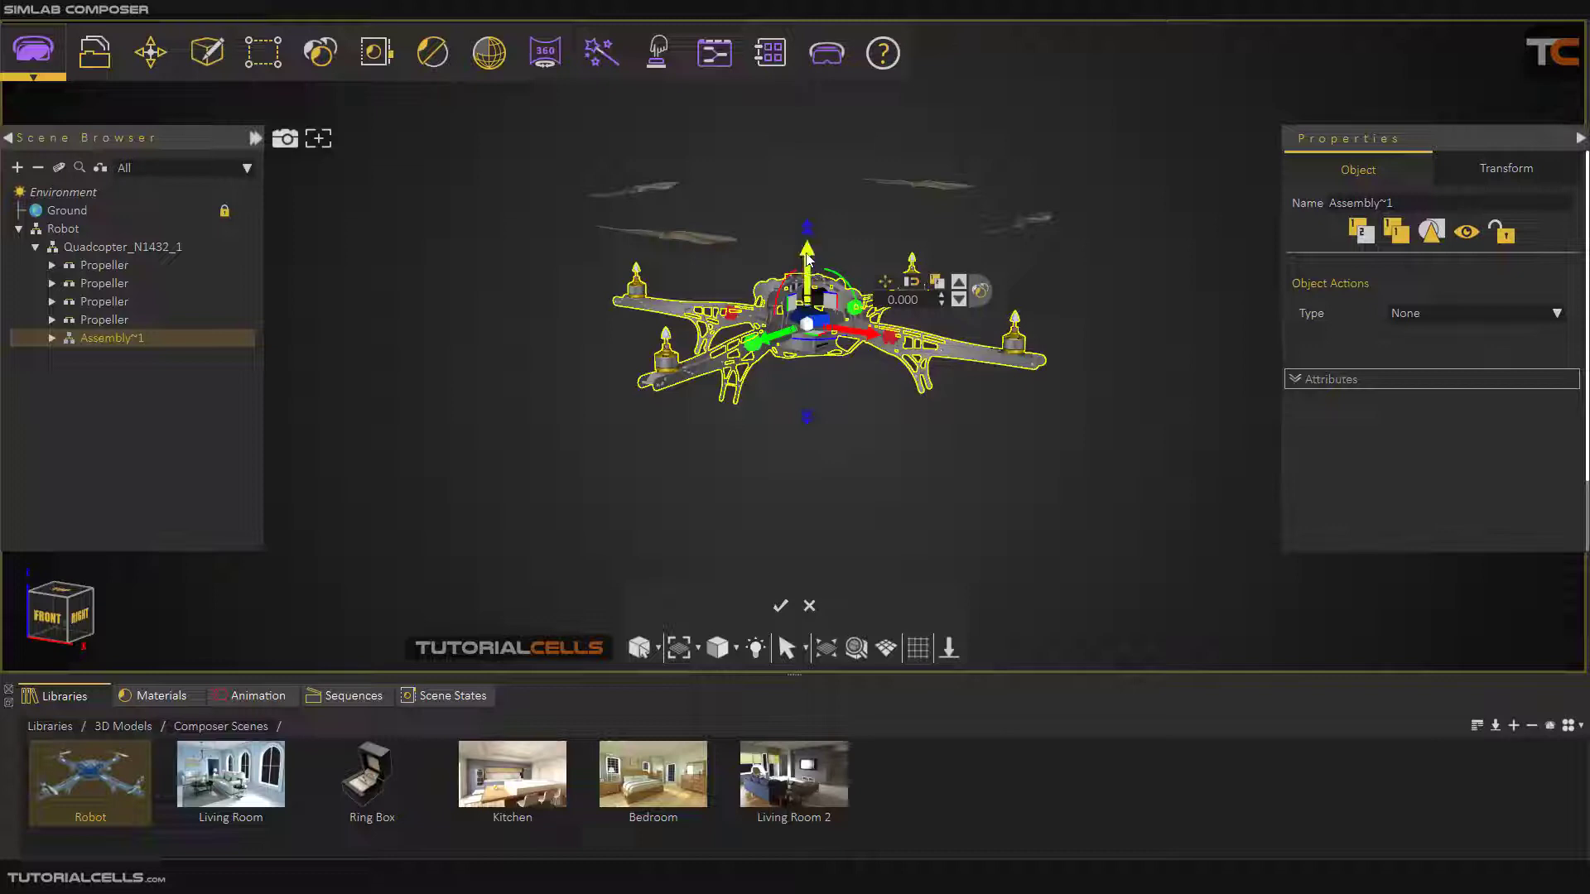
drag(807, 253, 810, 290)
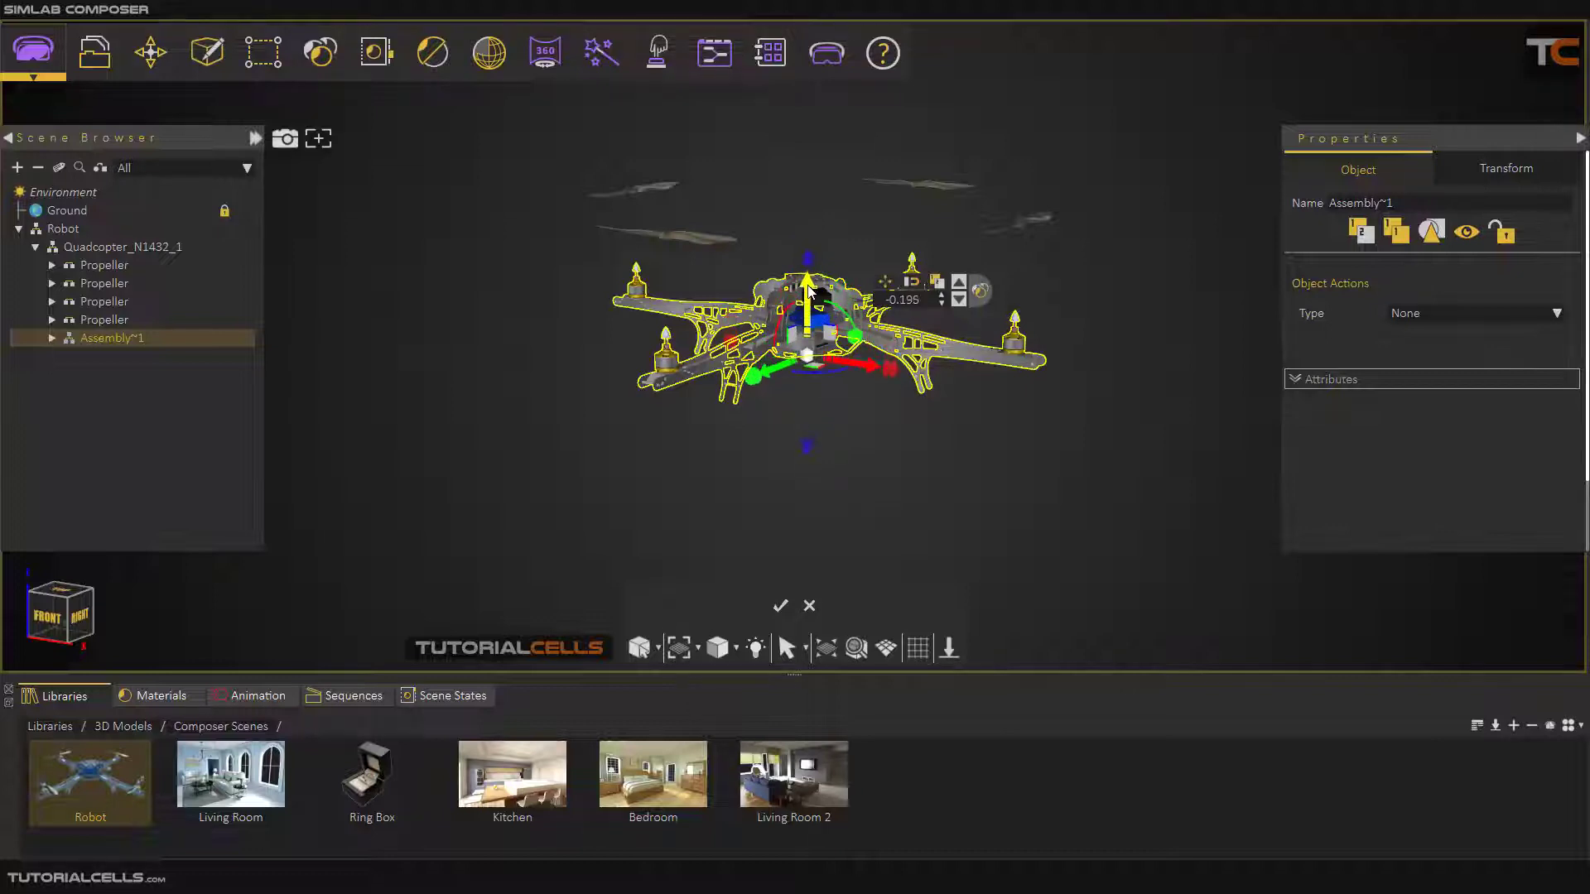
drag(818, 437, 809, 367)
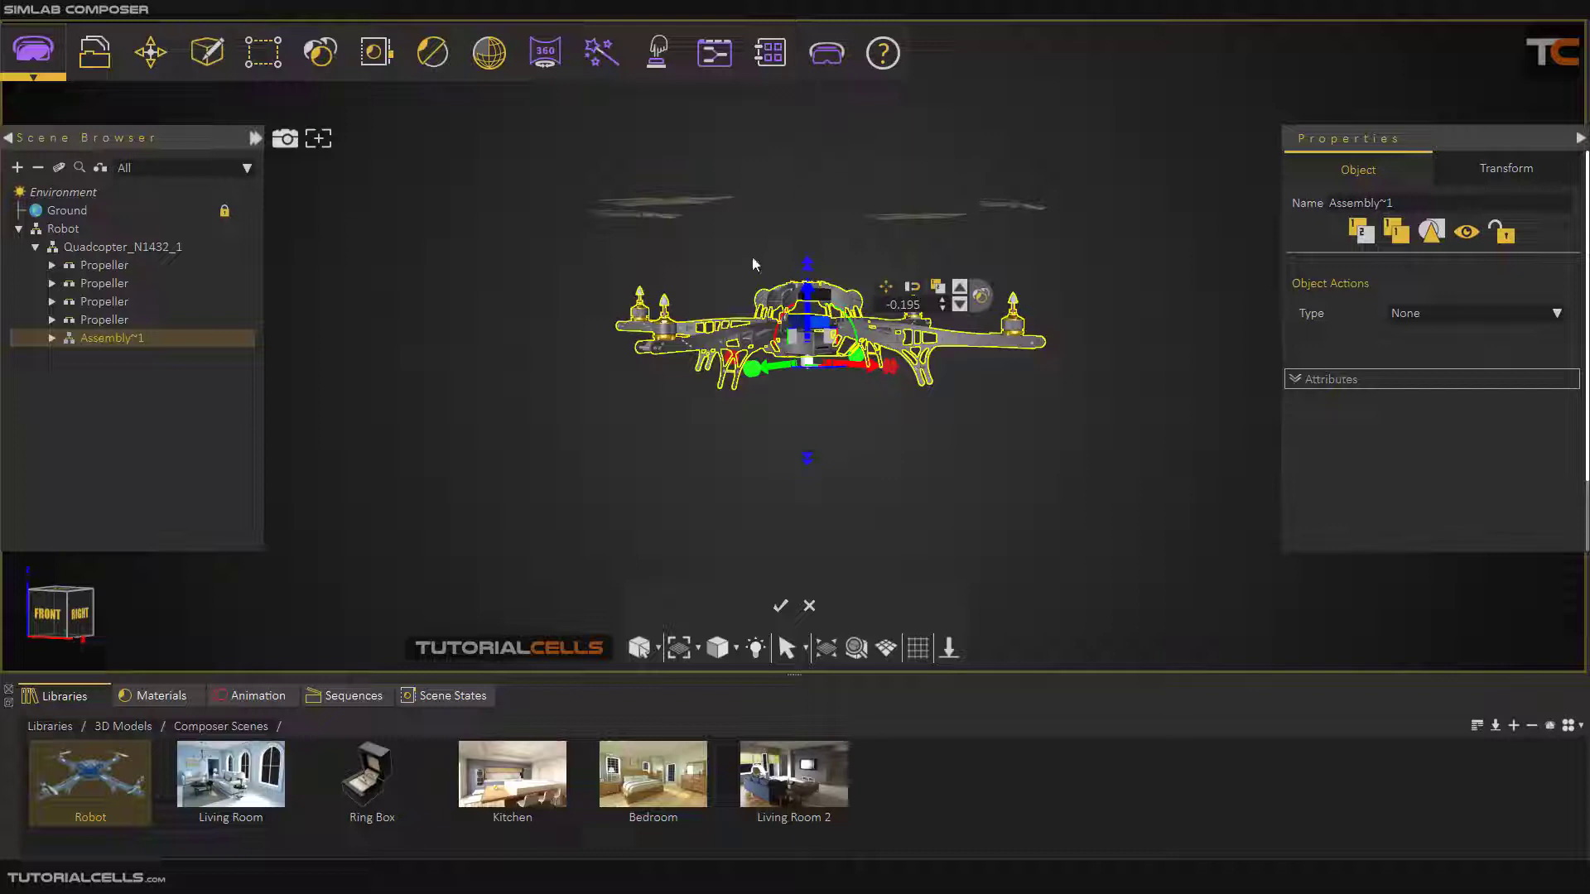
drag(756, 265, 792, 347)
scroll(820, 310, up, 2)
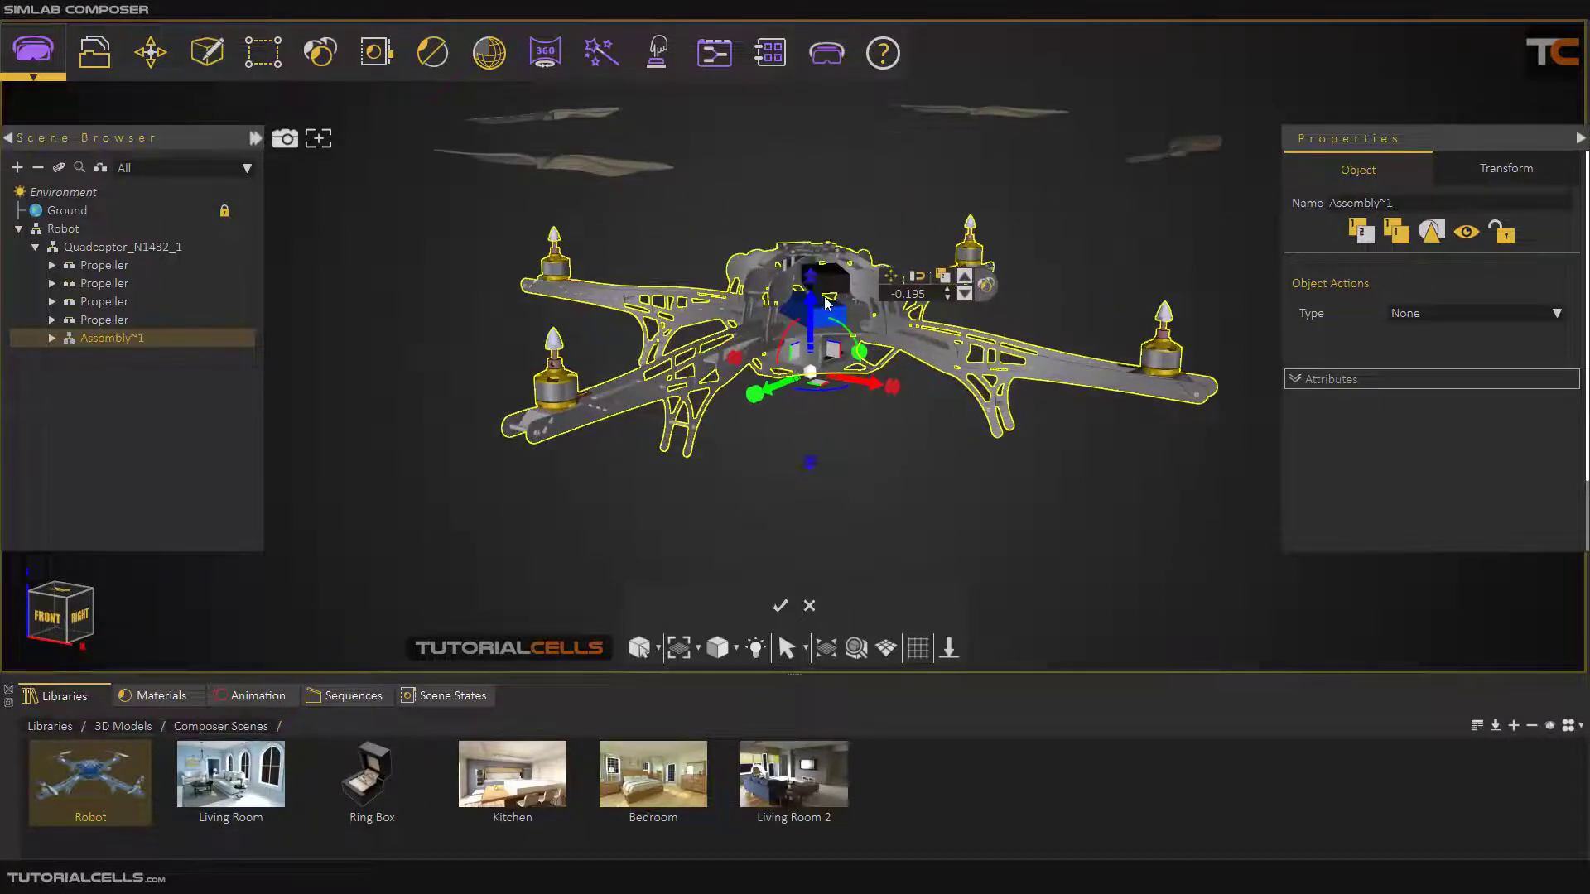
scroll(825, 303, down, 3)
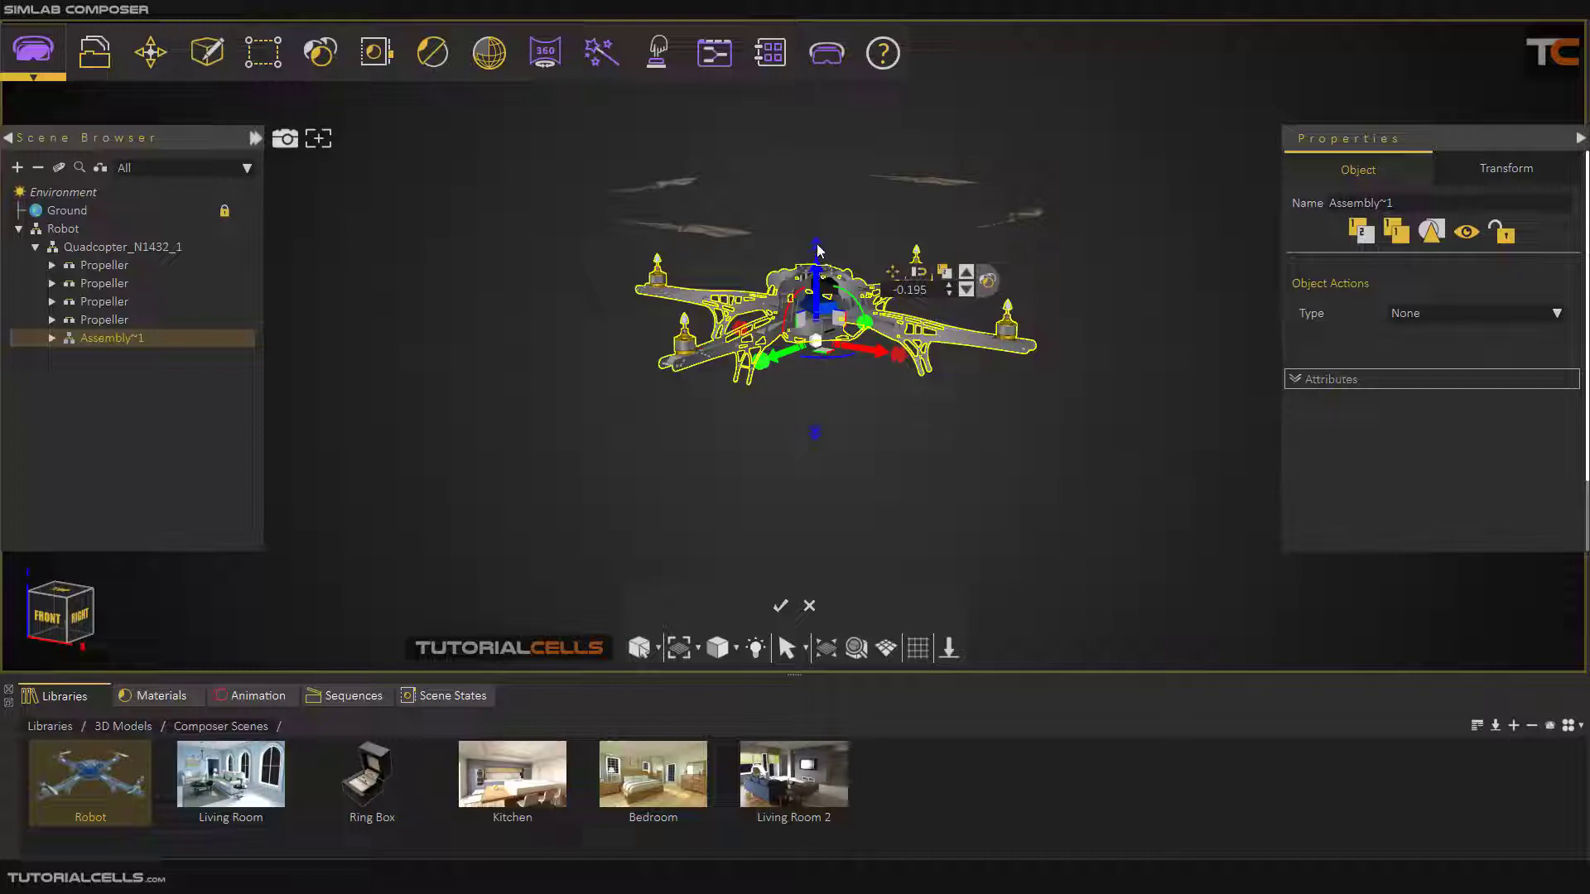
Stretch the parts further apart vertically, then undo back to their assembled positions.
drag(817, 245, 823, 194)
scroll(698, 306, up, 5)
scroll(699, 307, up, 2)
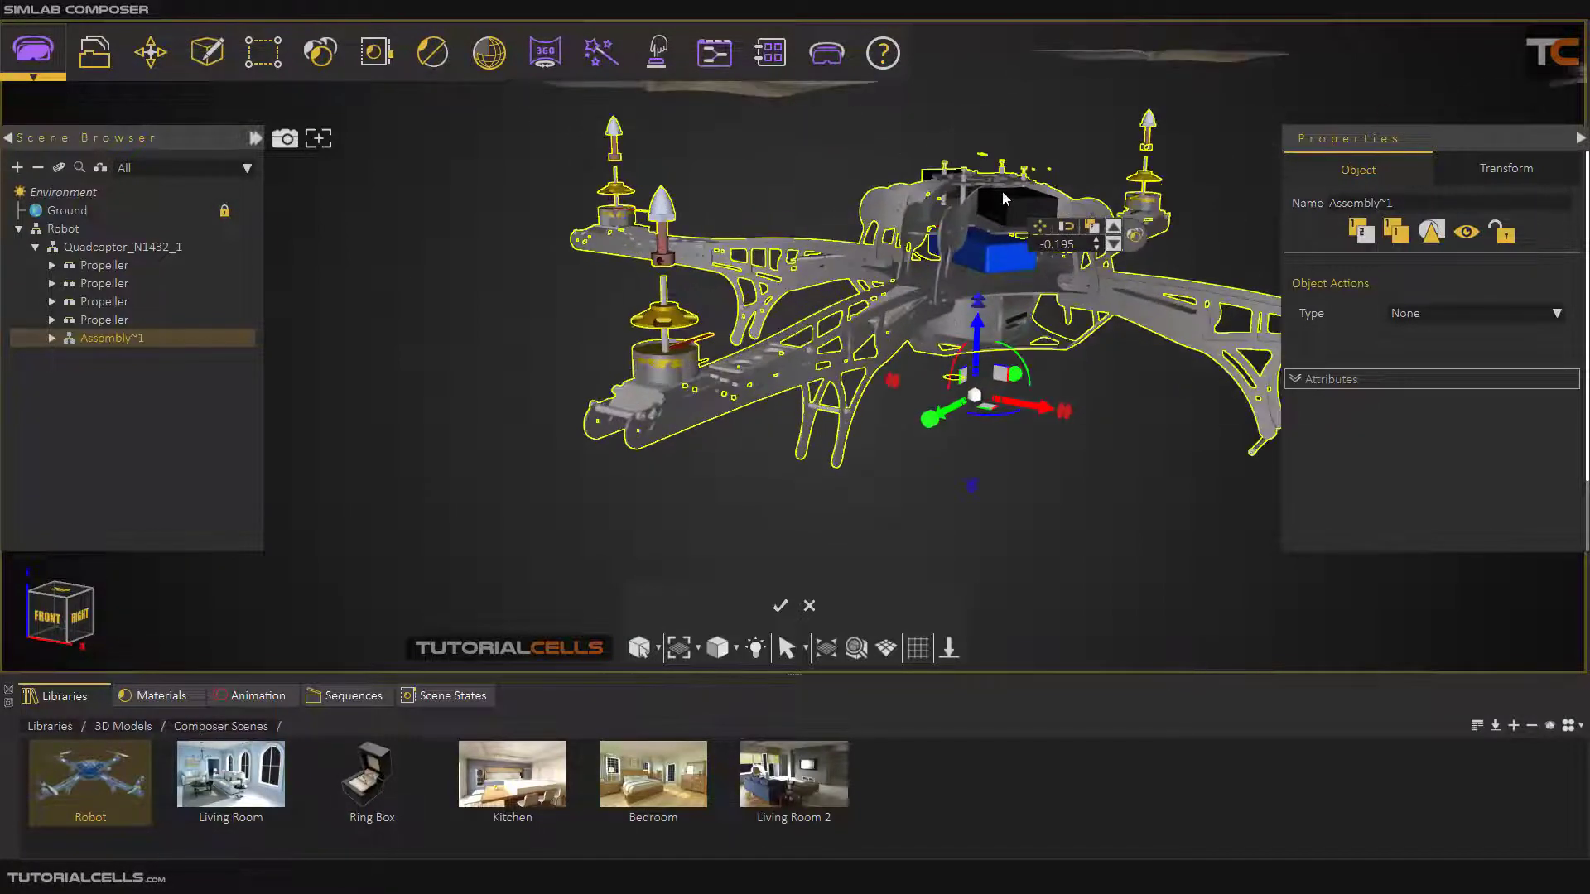
middle_drag(958, 214, 931, 304)
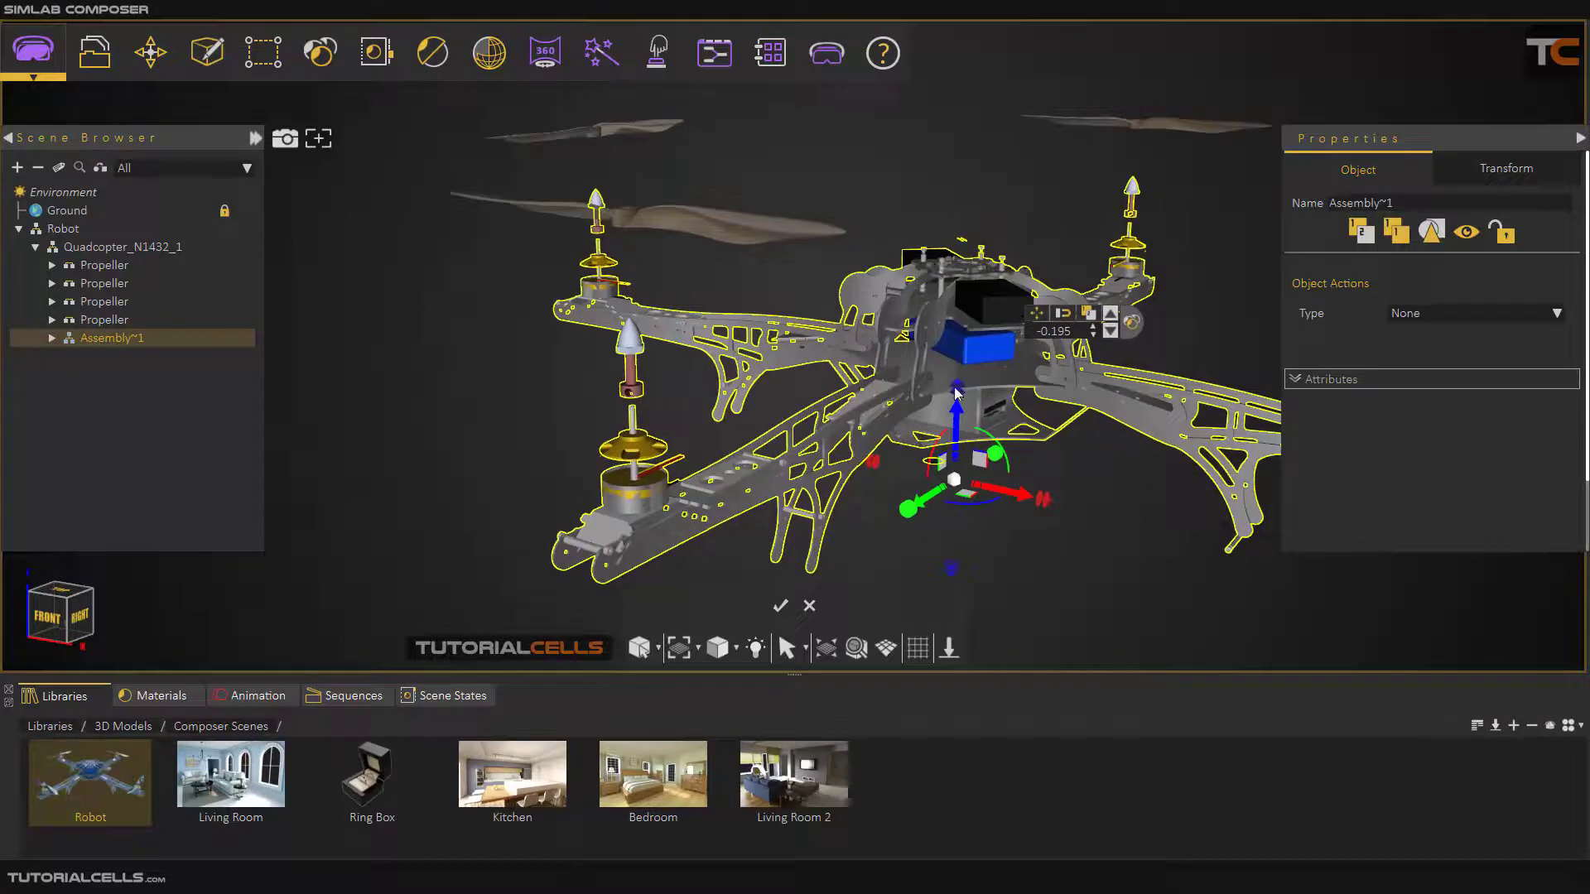
drag(956, 388, 940, 462)
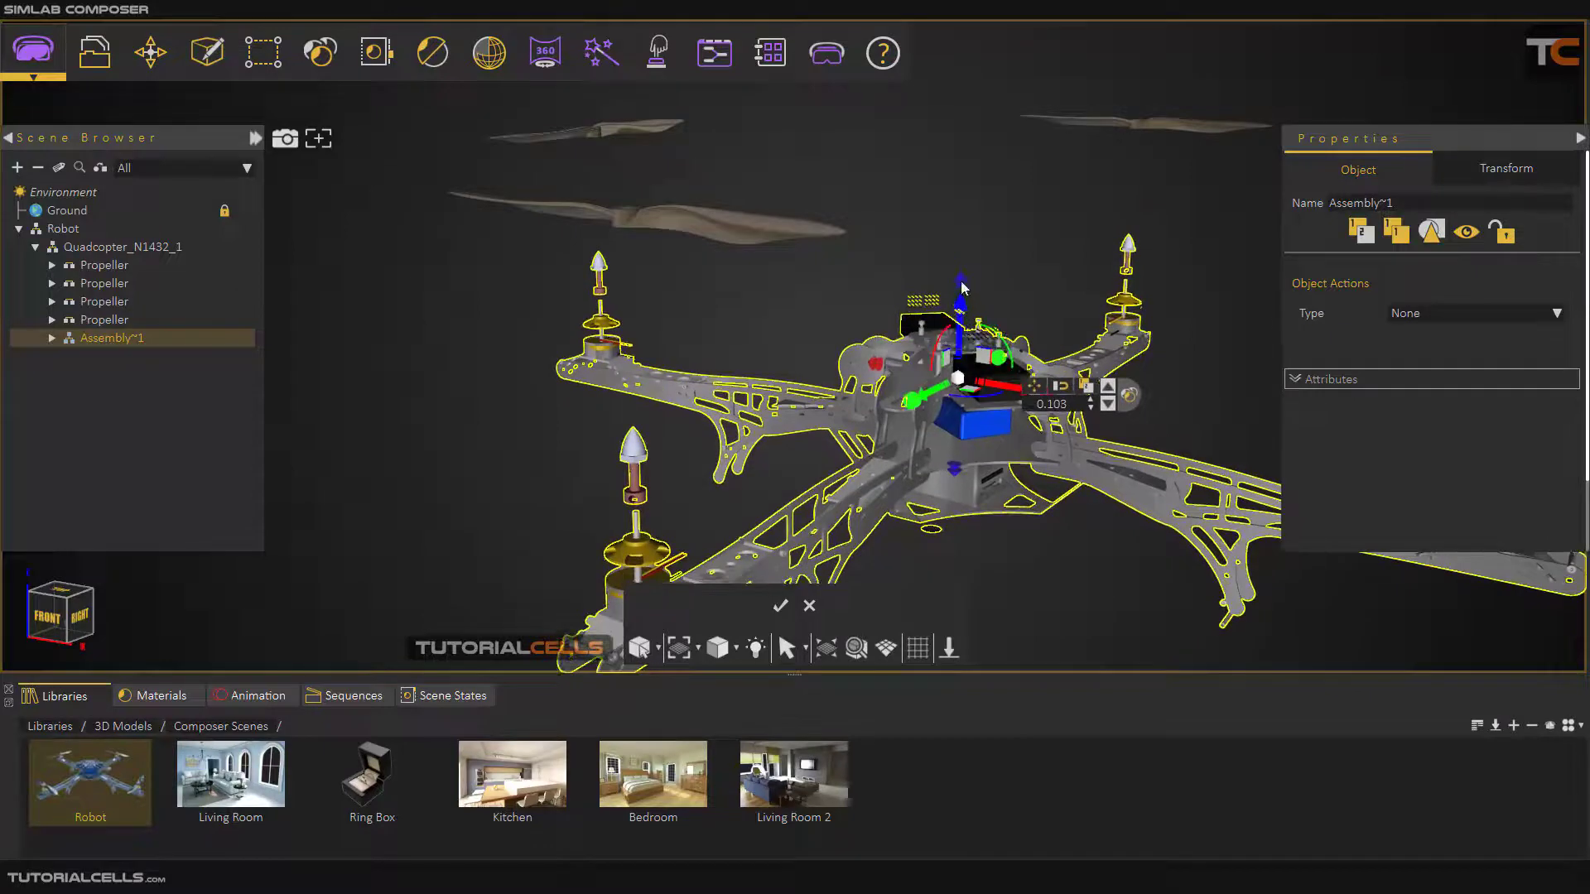
drag(960, 281, 956, 315)
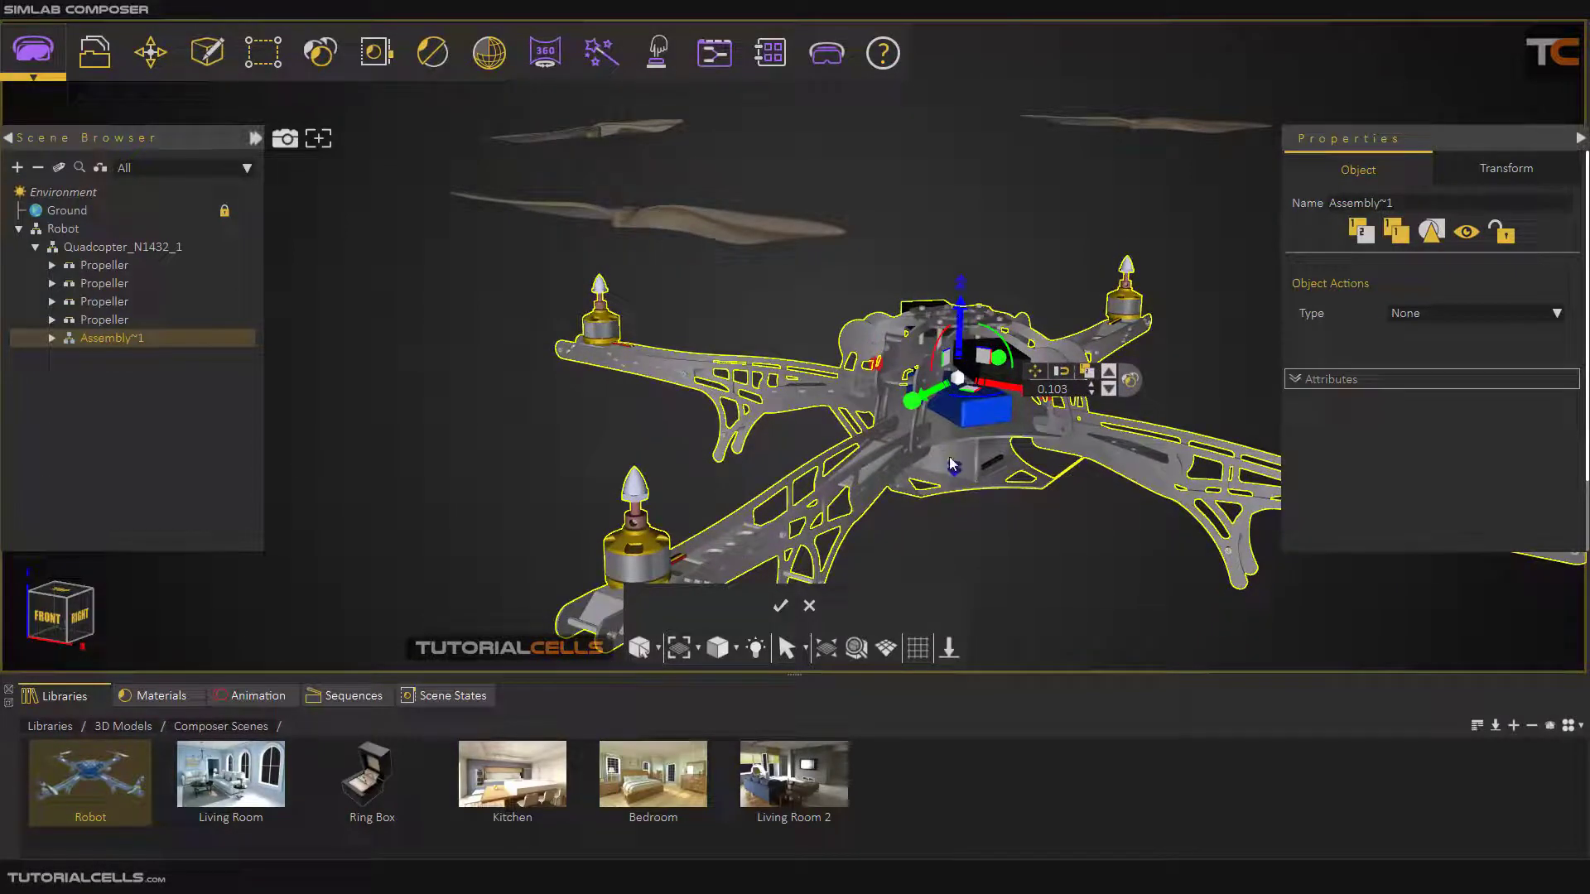
drag(952, 466, 949, 584)
key(ctrl+z)
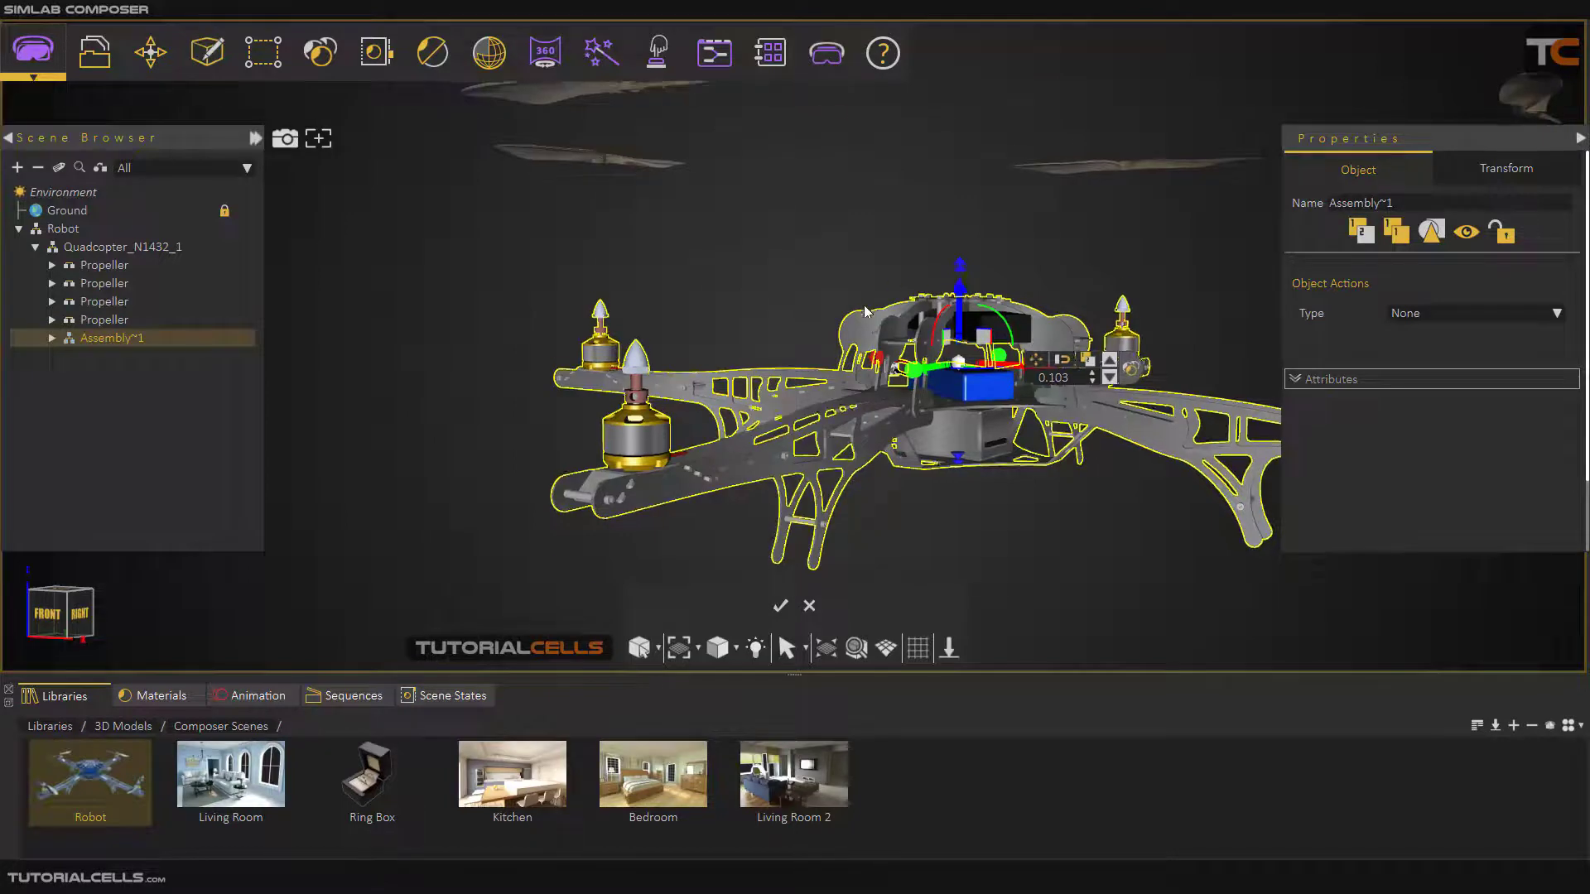
Lift the motor caps and screws above the frame, settling on an explode amount of 0.103.
middle_drag(903, 282, 877, 366)
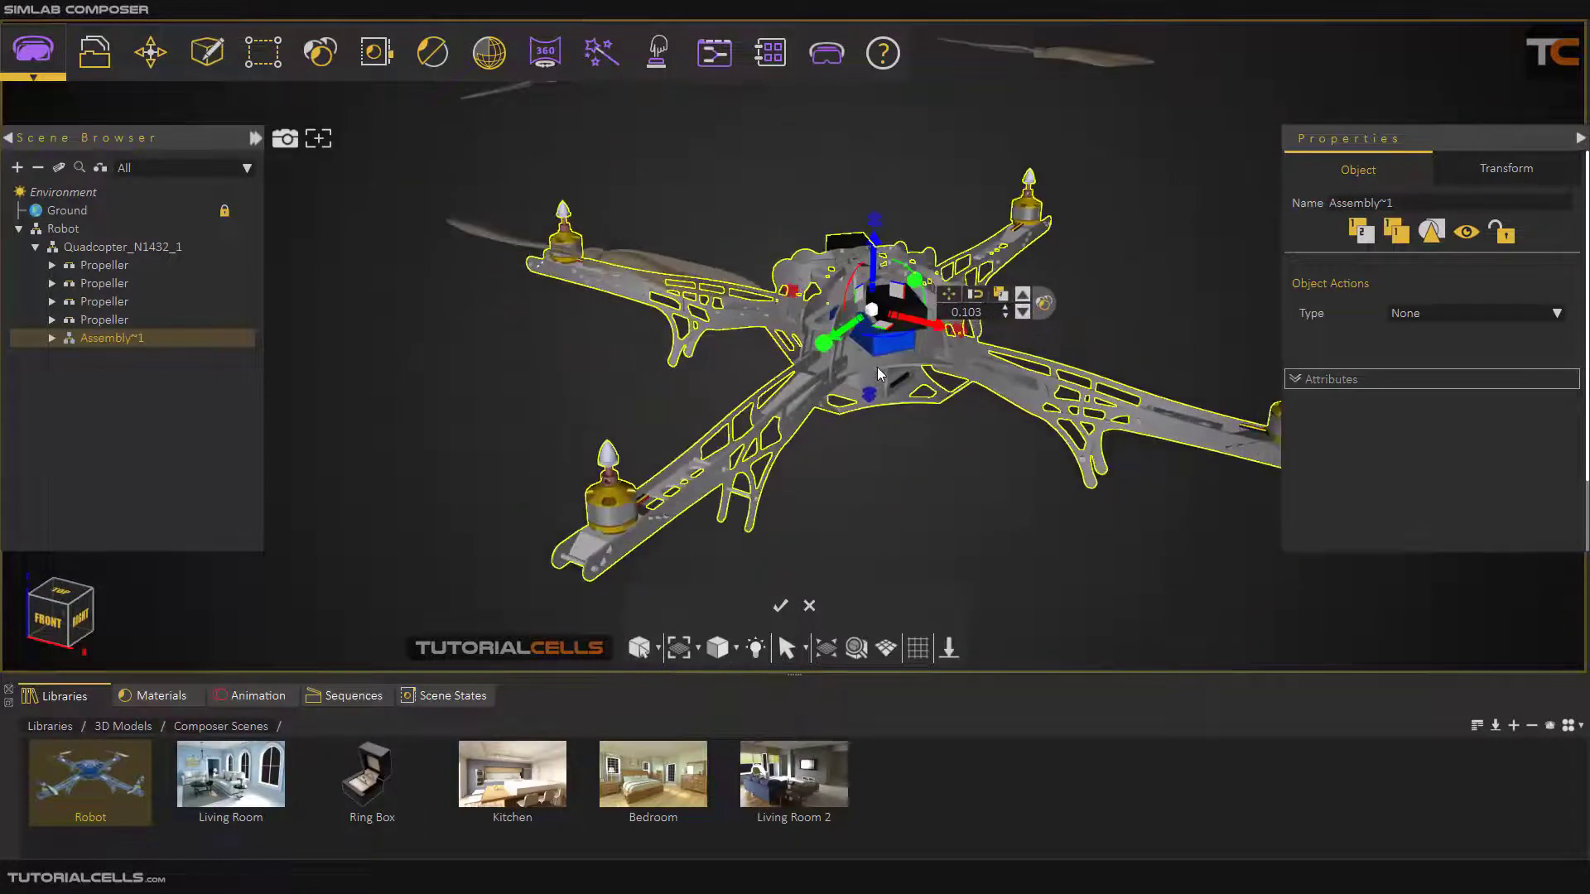
drag(945, 329, 926, 359)
middle_drag(792, 288, 825, 358)
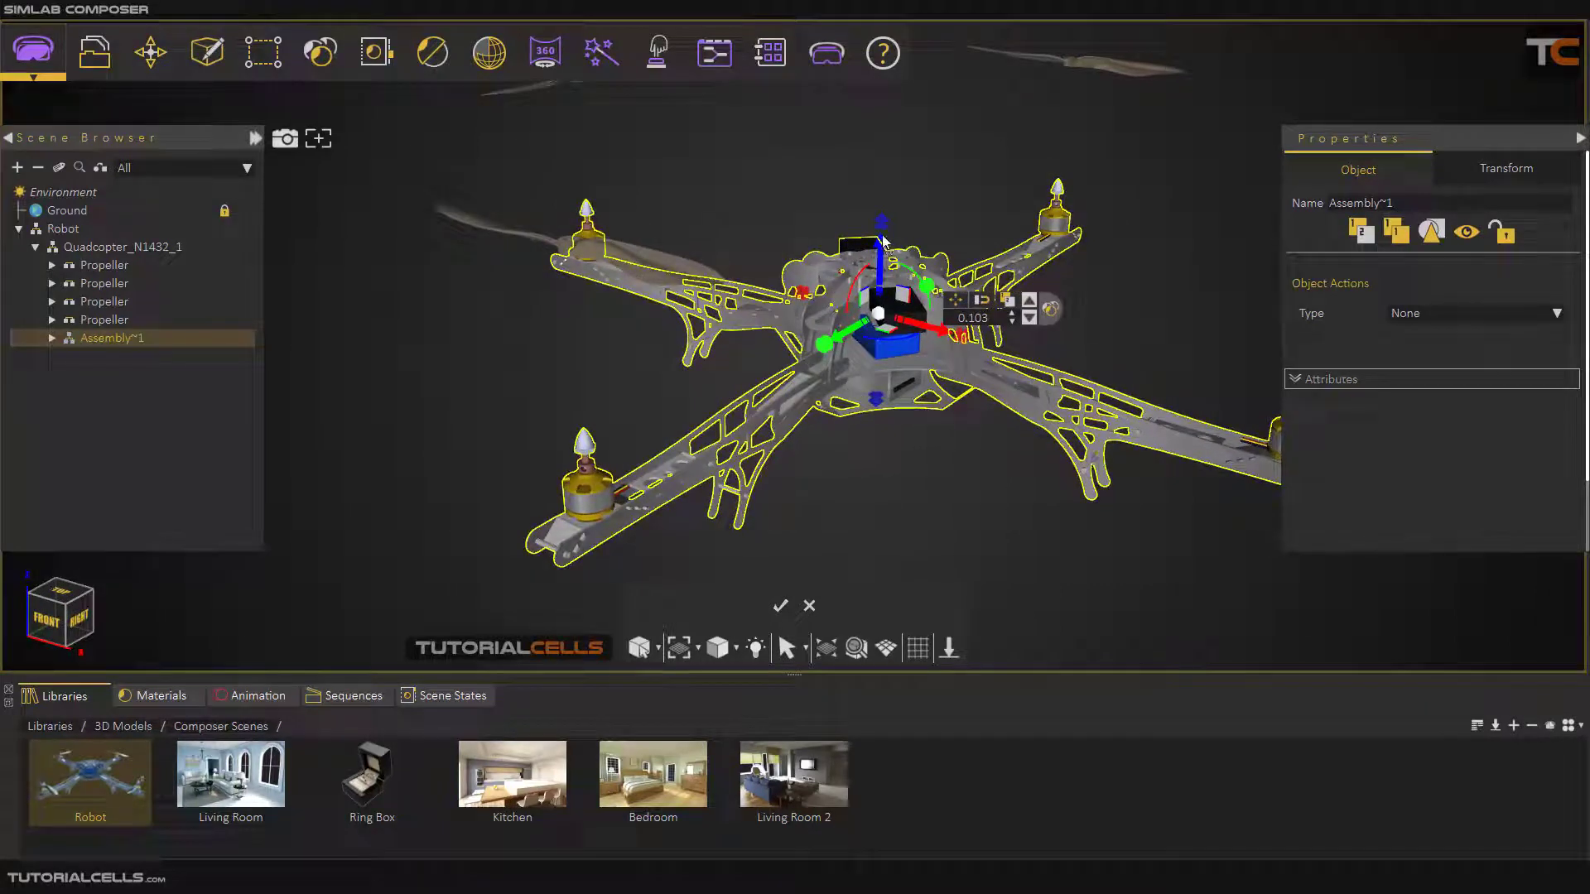
drag(881, 229, 904, 116)
scroll(559, 501, down, 2)
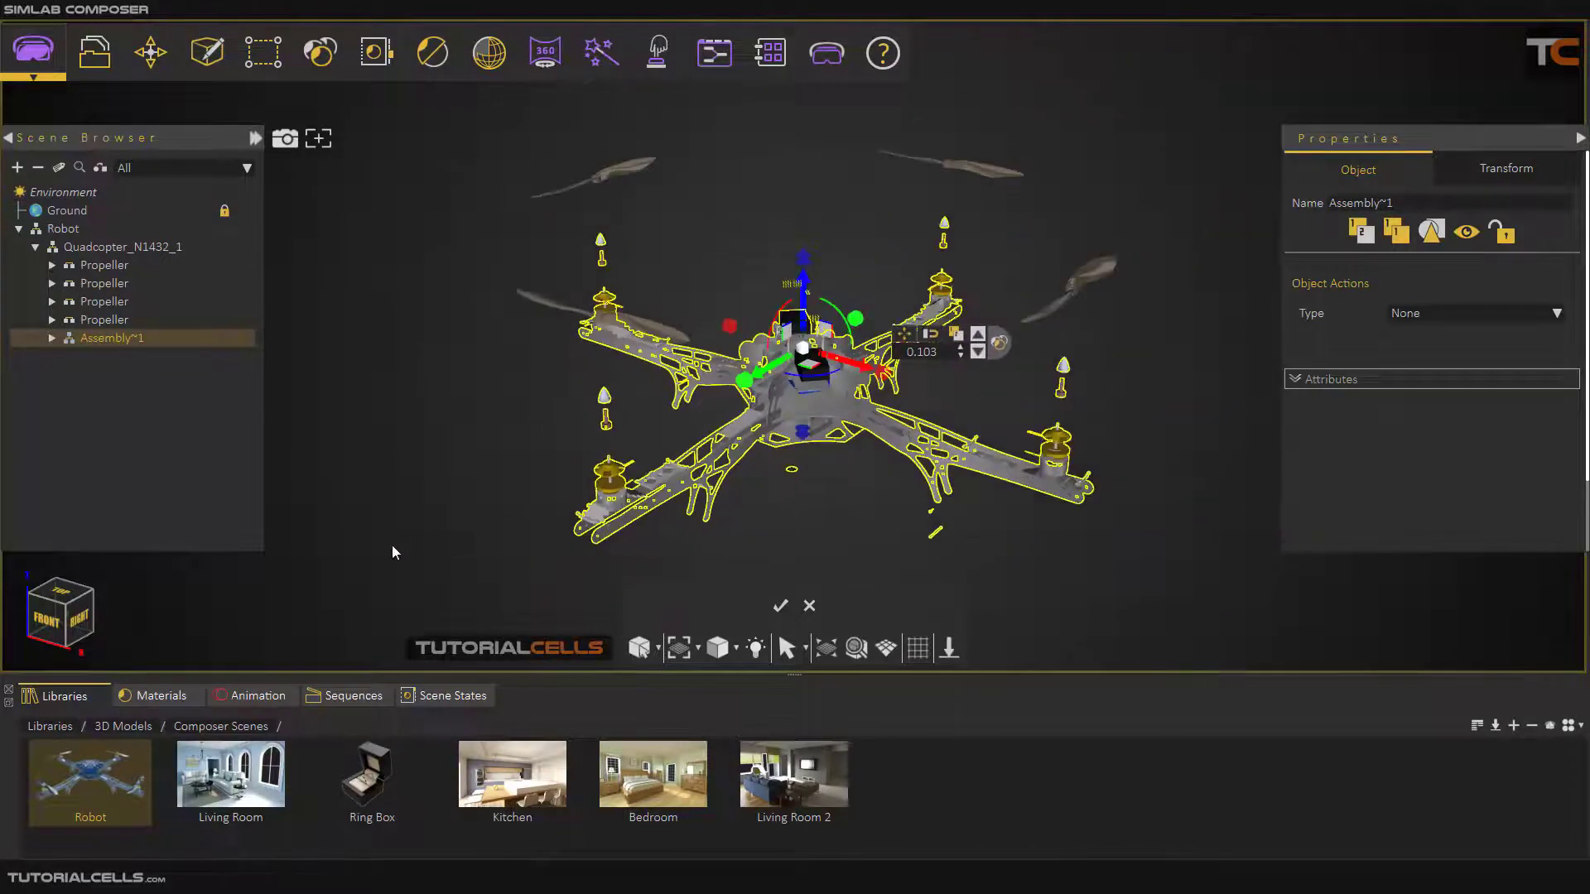
Glance at the Animation timeline, return to Libraries, and accept the 0.103 explode.
click(236, 696)
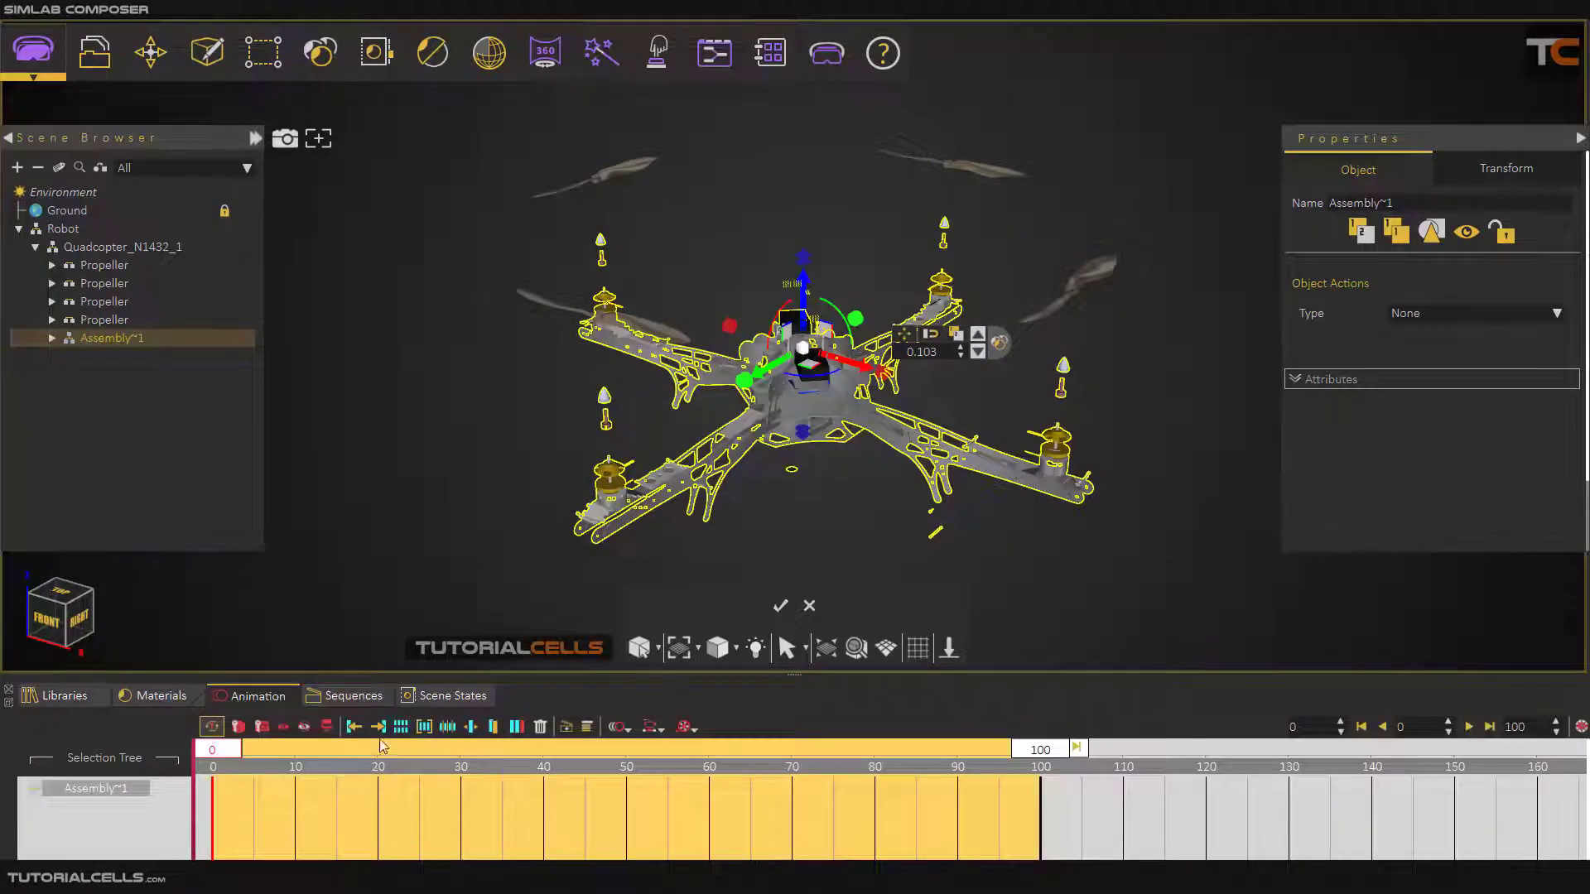
click(65, 697)
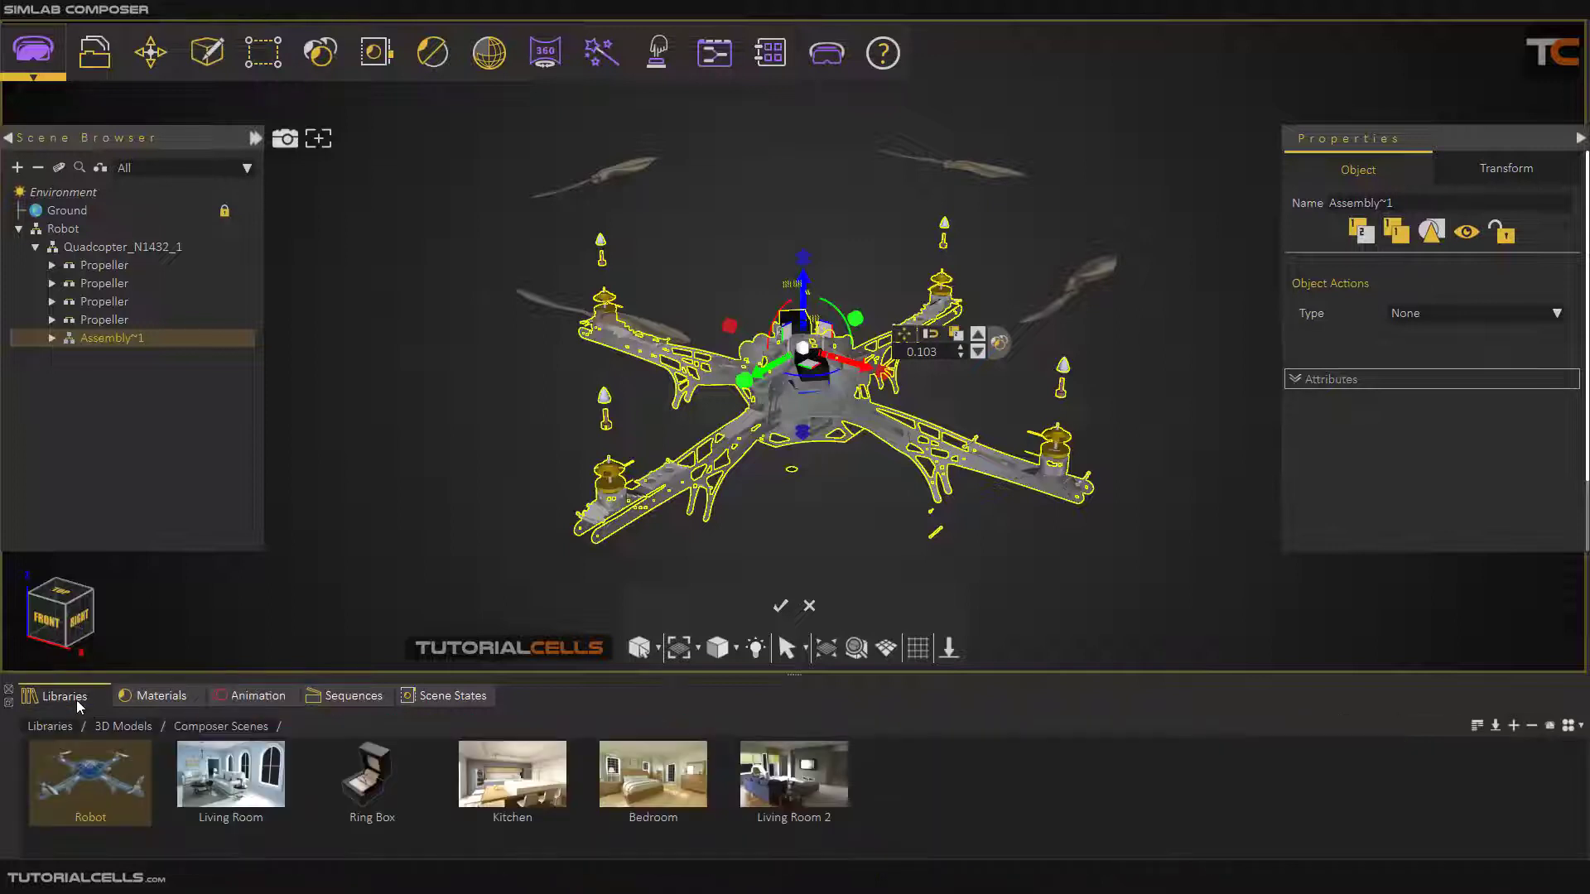
click(781, 608)
click(817, 533)
drag(818, 500, 792, 478)
scroll(609, 431, up, 3)
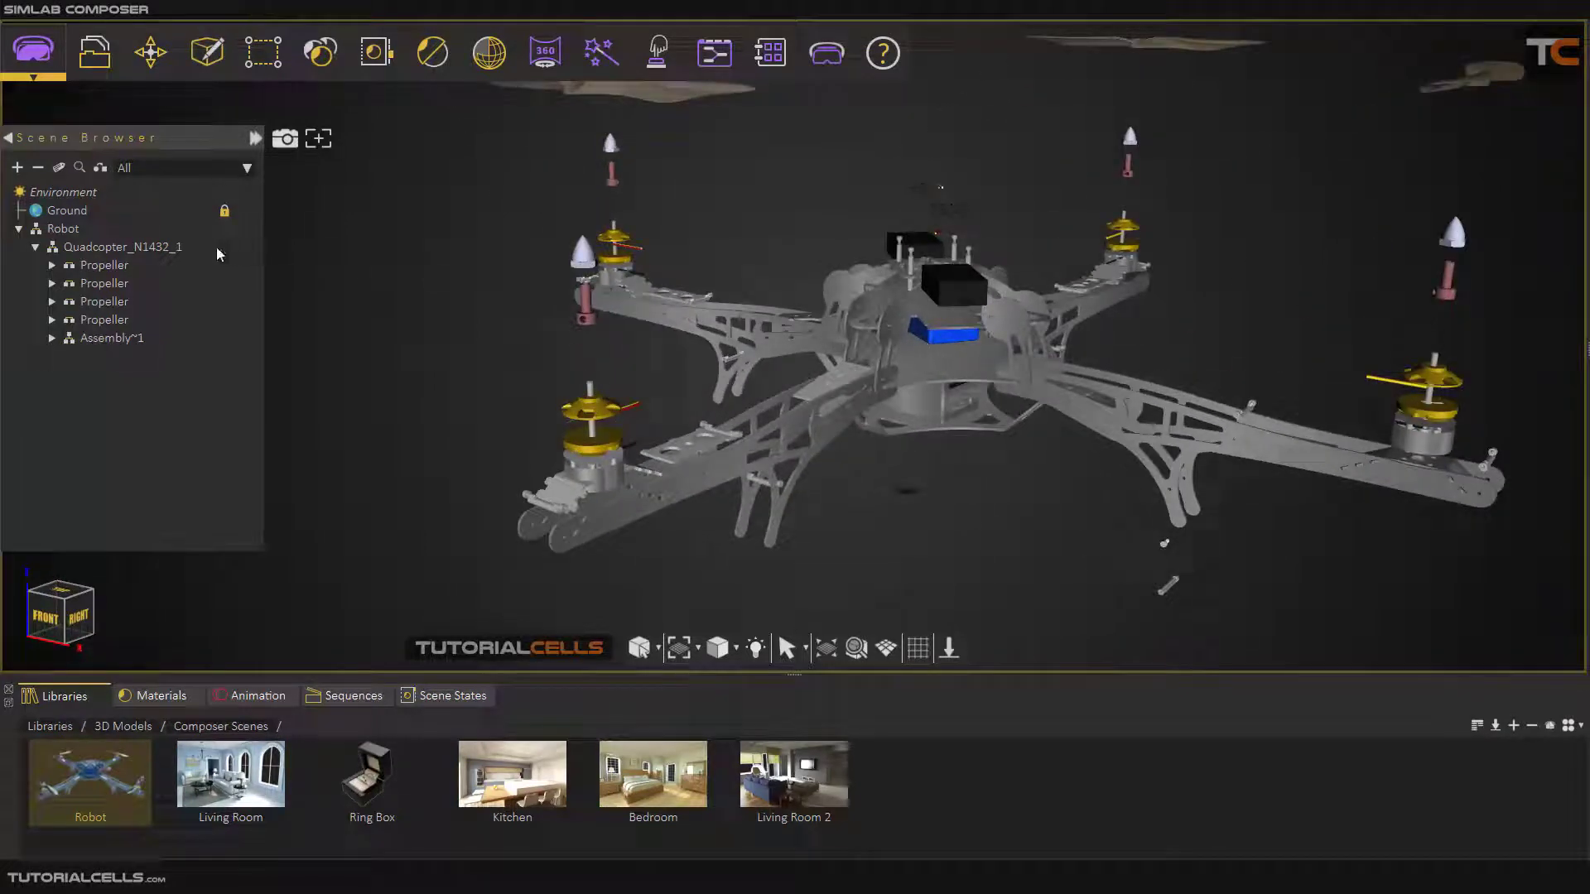
Select Quadcopter_N1432_1 in the Scene Browser after briefly checking the Geometry menu.
click(124, 246)
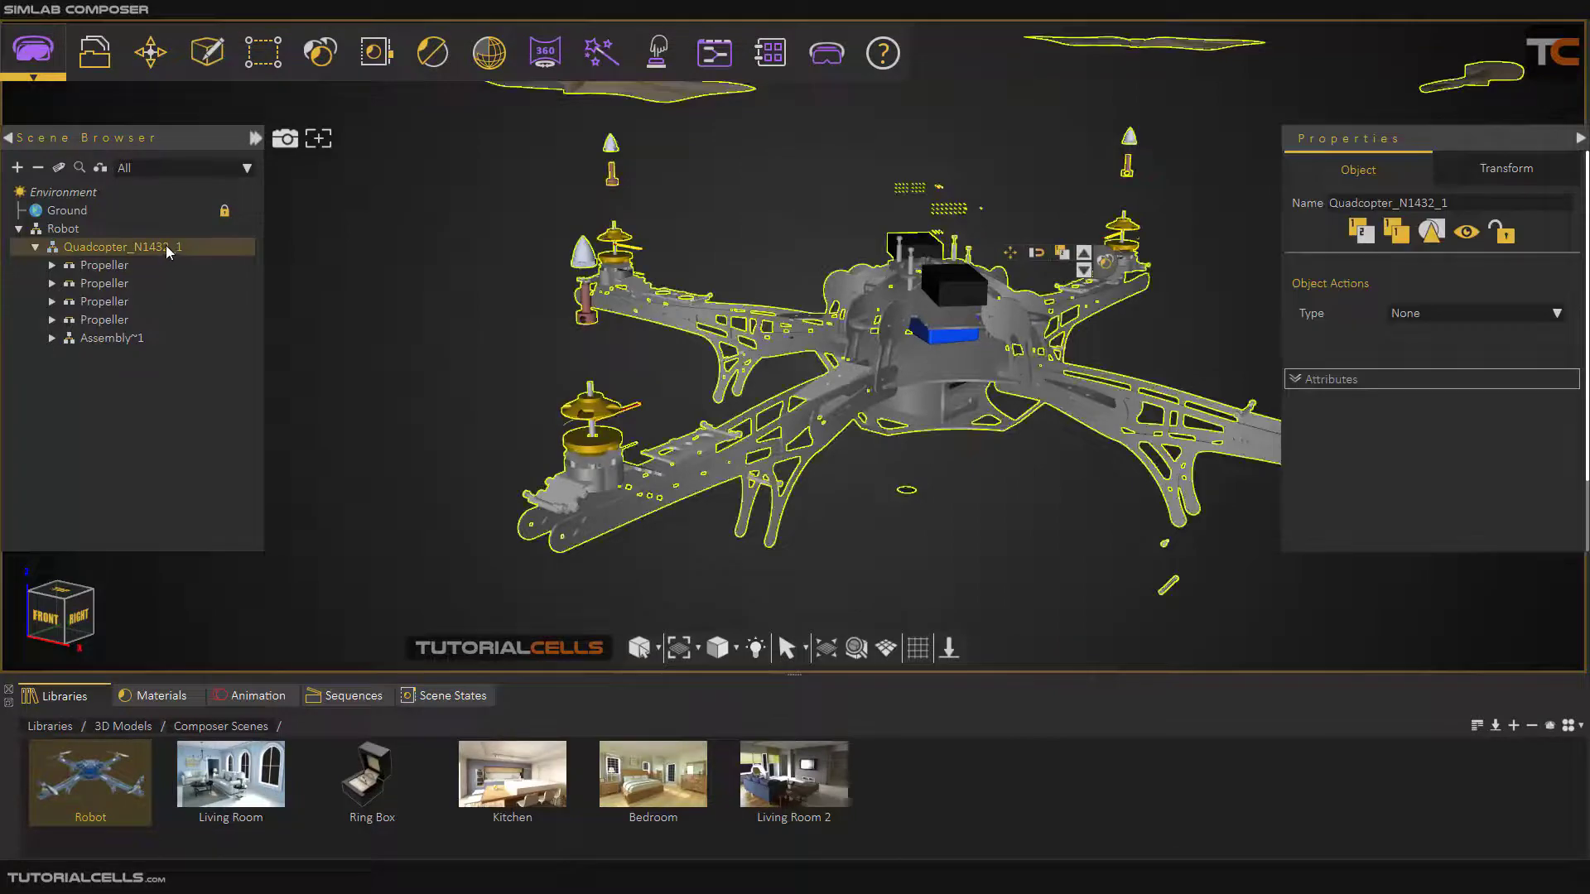
click(263, 66)
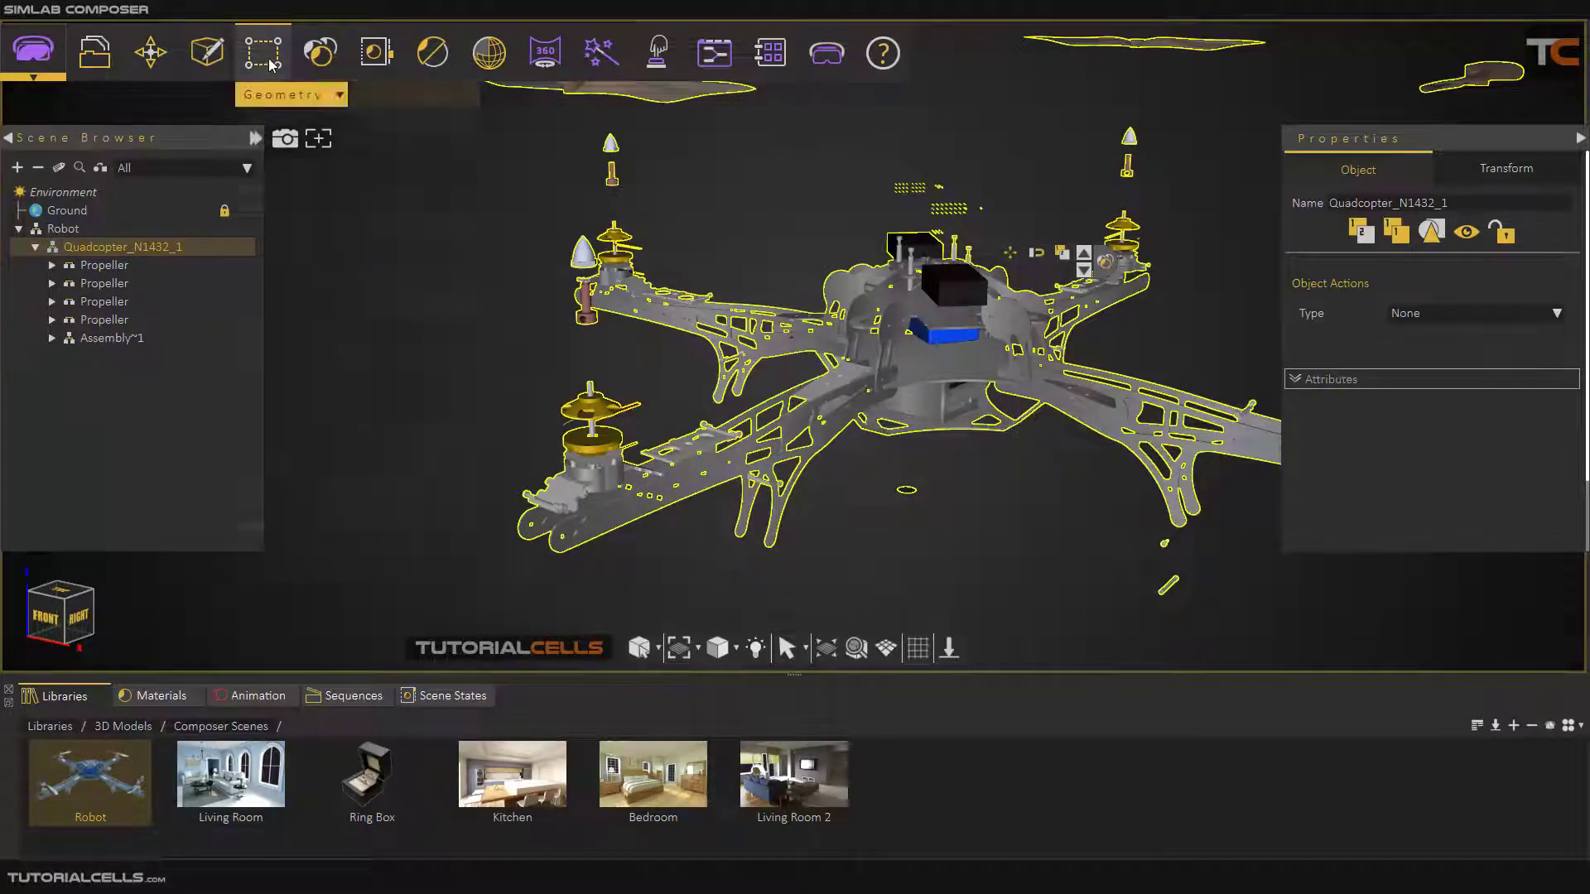
click(87, 341)
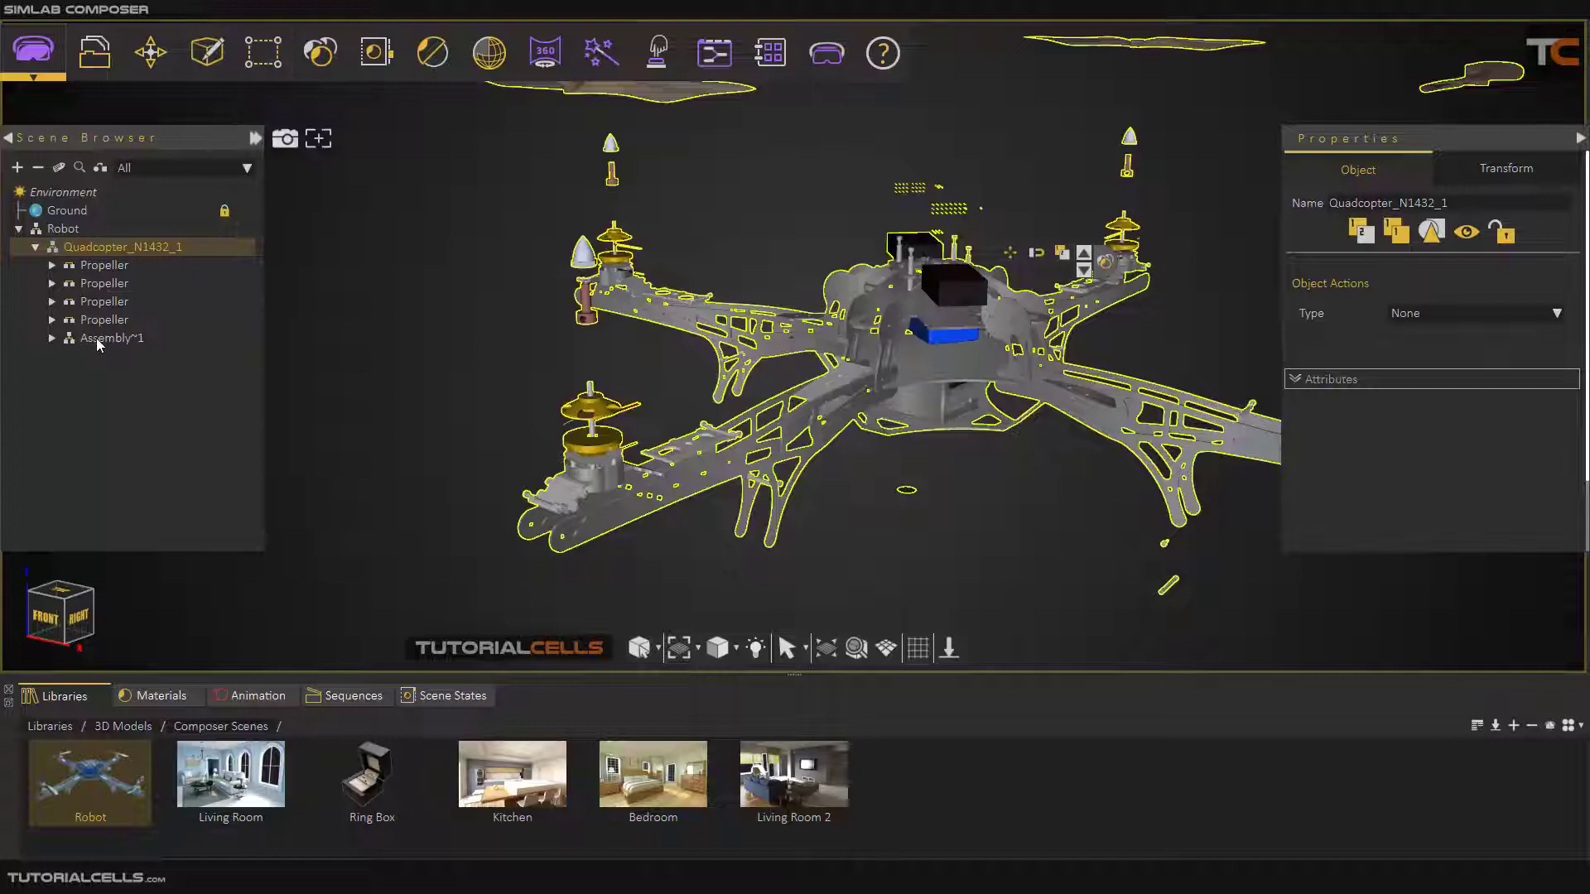
click(98, 338)
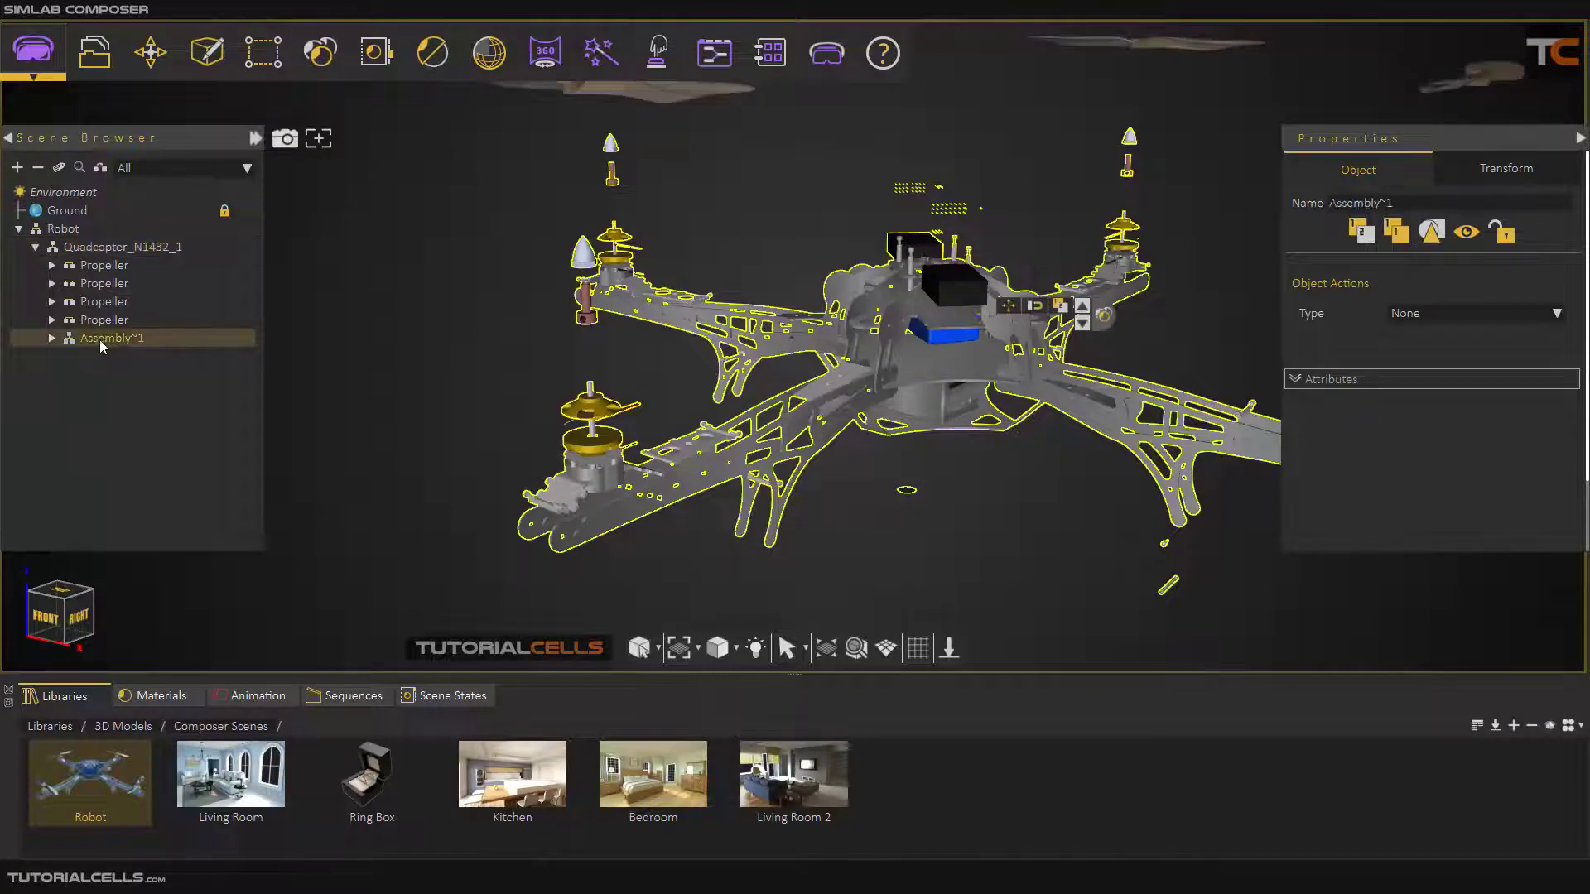
click(126, 246)
Apply Geometry > UnExplode to put motor caps and screws back on the motors, then deselect.
click(261, 51)
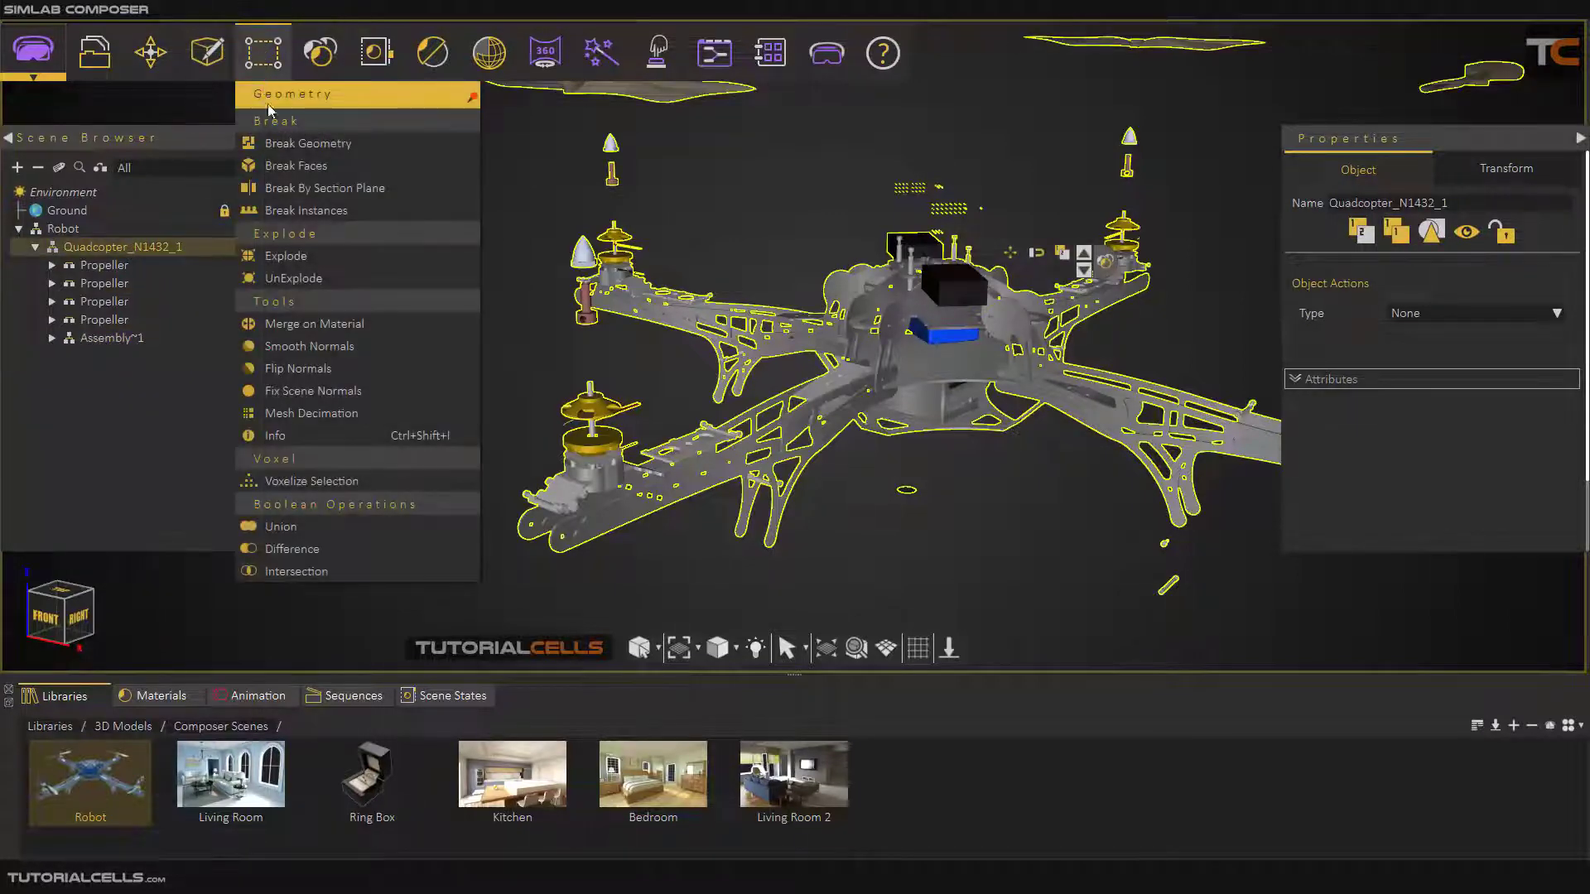
click(288, 284)
click(300, 281)
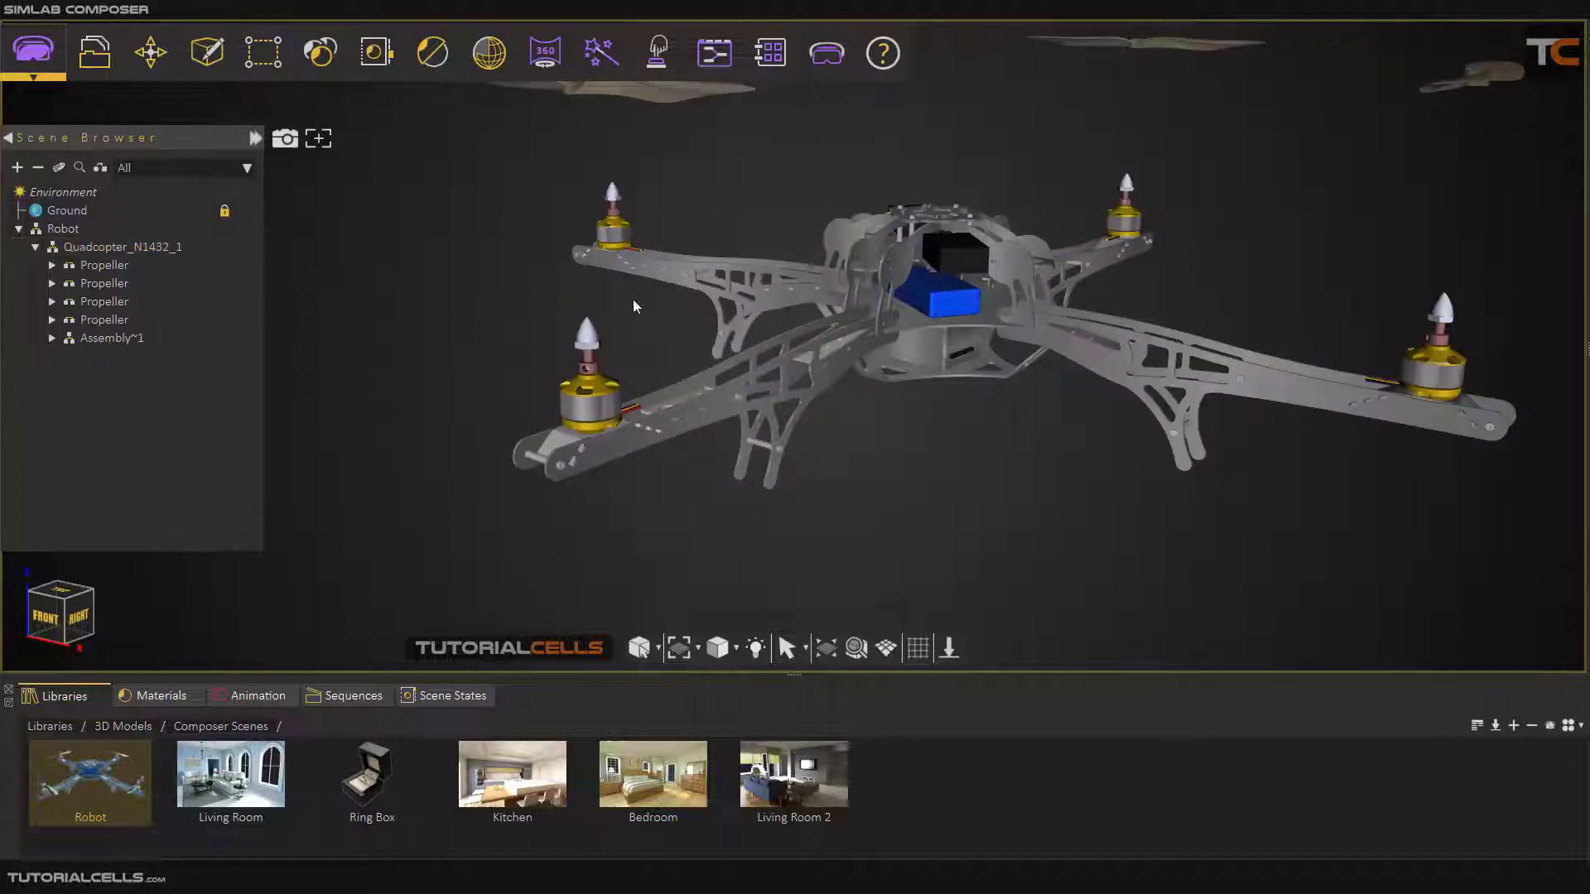
scroll(745, 306, down, 5)
middle_drag(811, 305, 762, 360)
scroll(801, 351, up, 4)
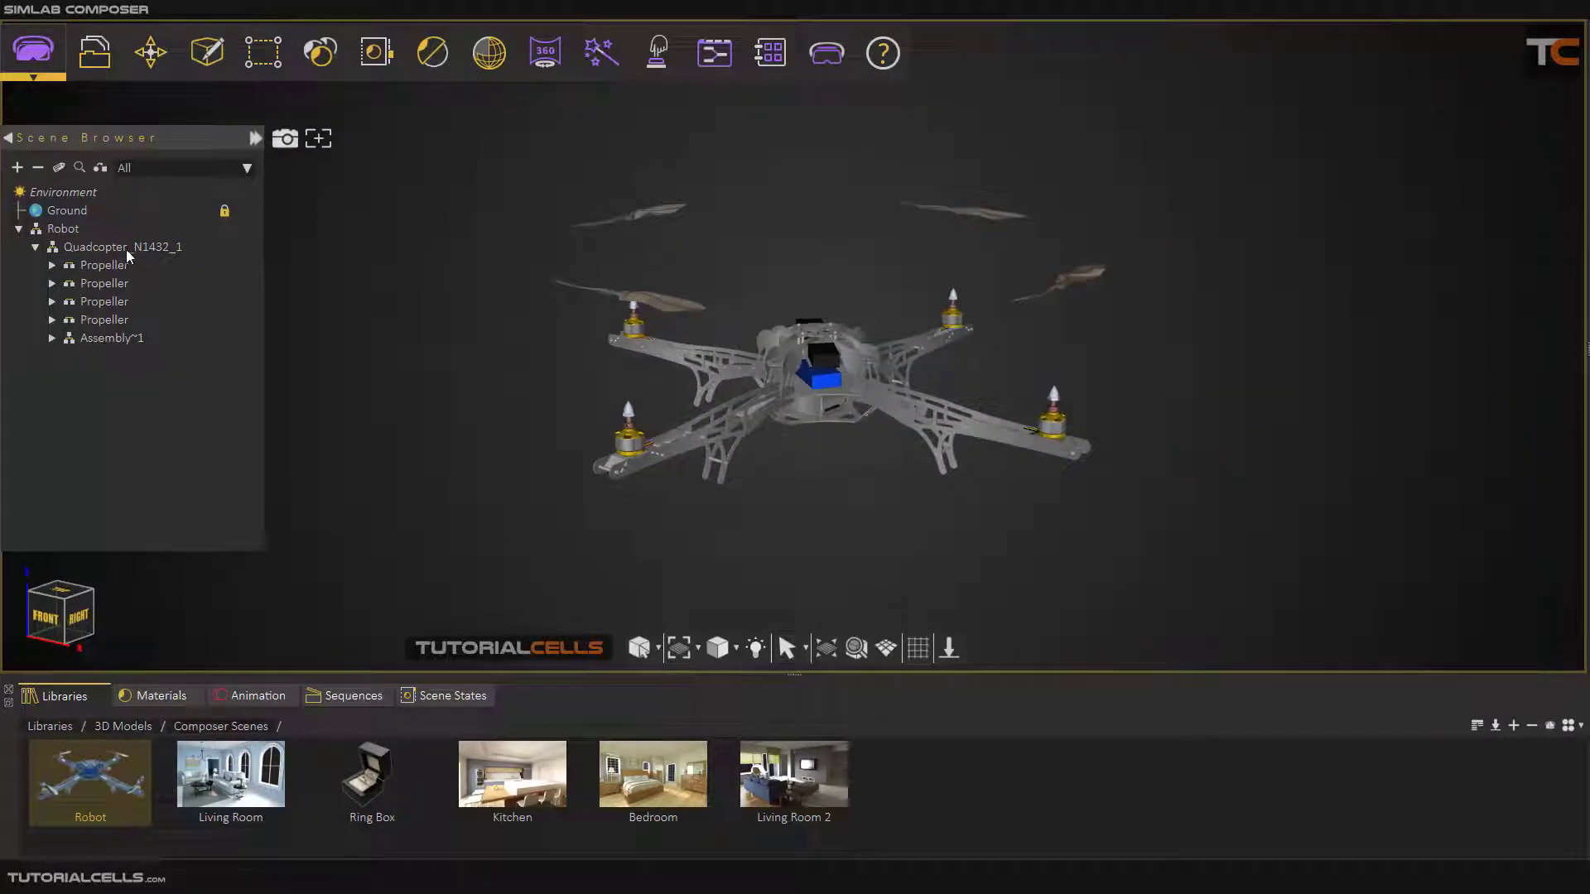
Raise the Assembly~1 frame 0.497 on the Y axis so the motors meet the propellers.
click(110, 338)
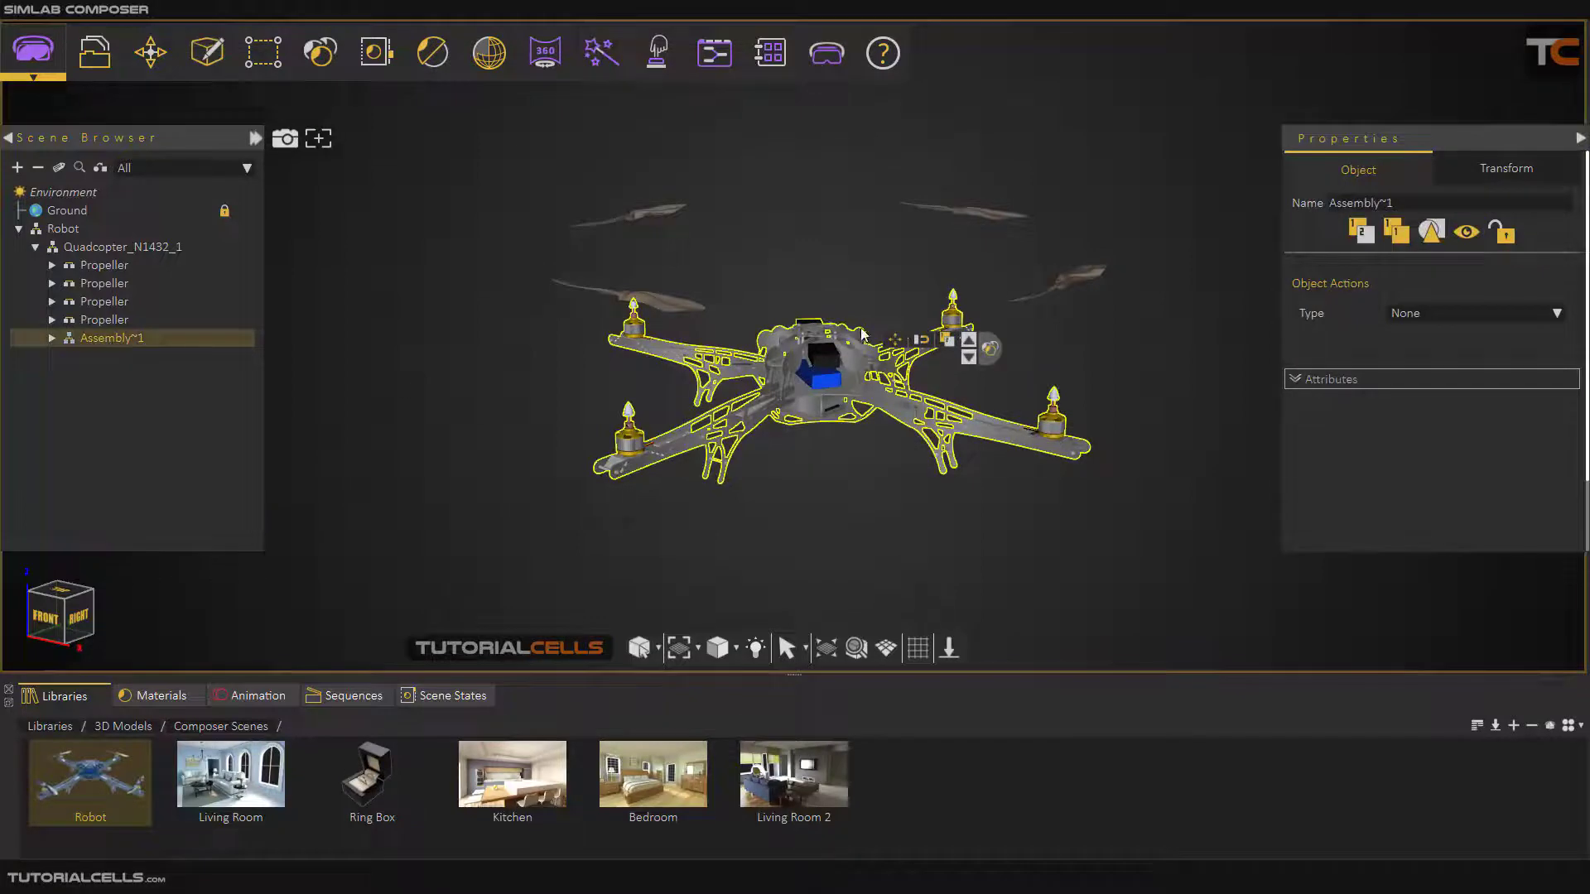
drag(818, 325, 893, 303)
click(687, 177)
scroll(792, 247, up, 1)
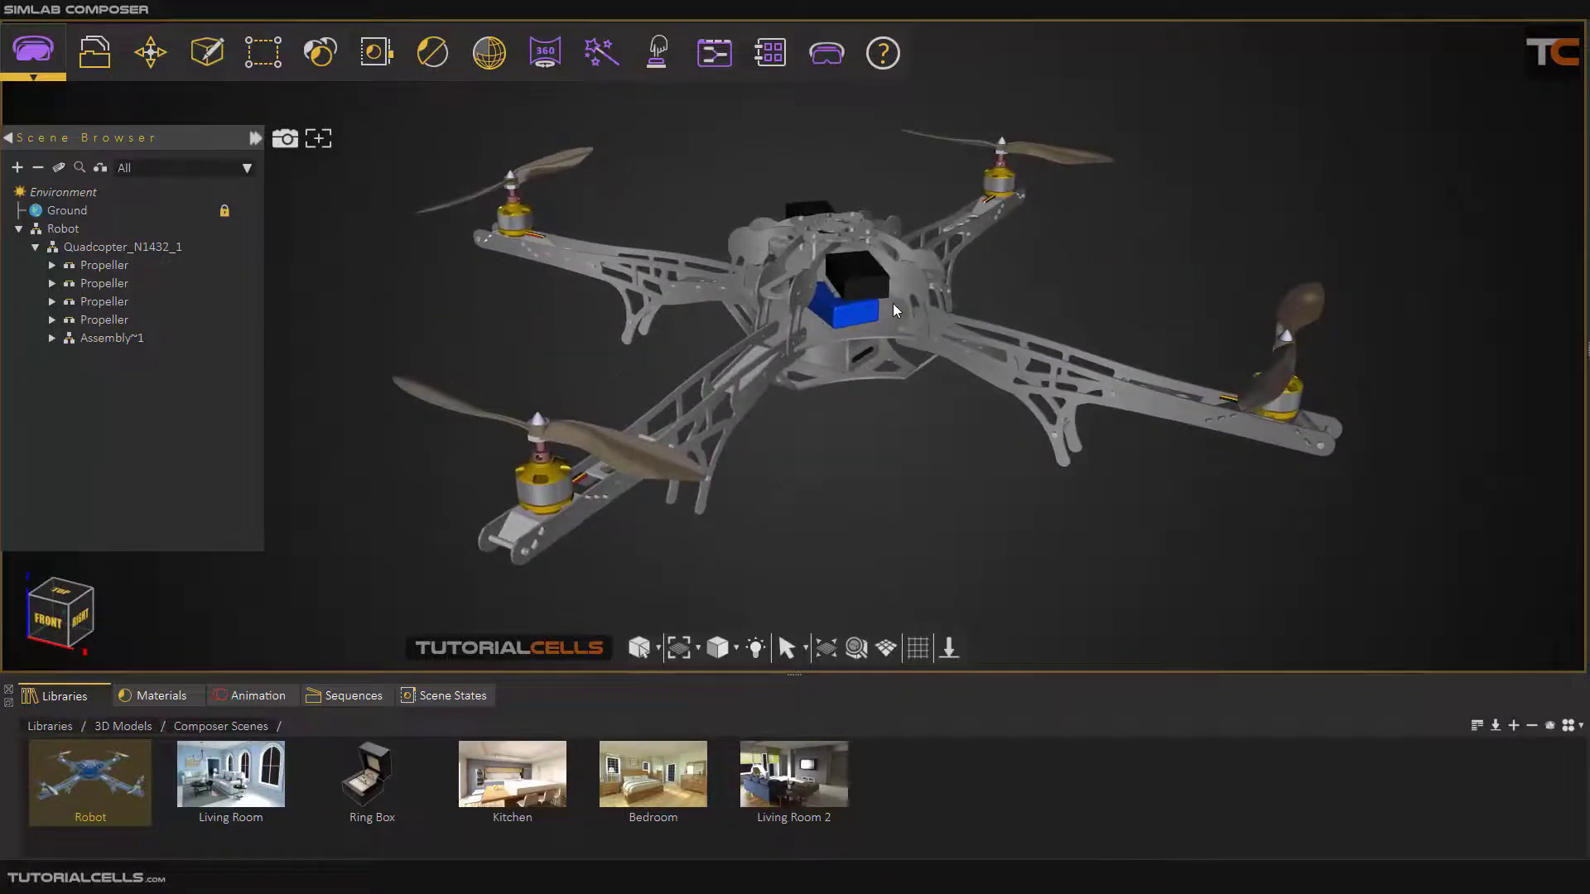
scroll(852, 339, down, 1)
middle_drag(876, 326, 784, 350)
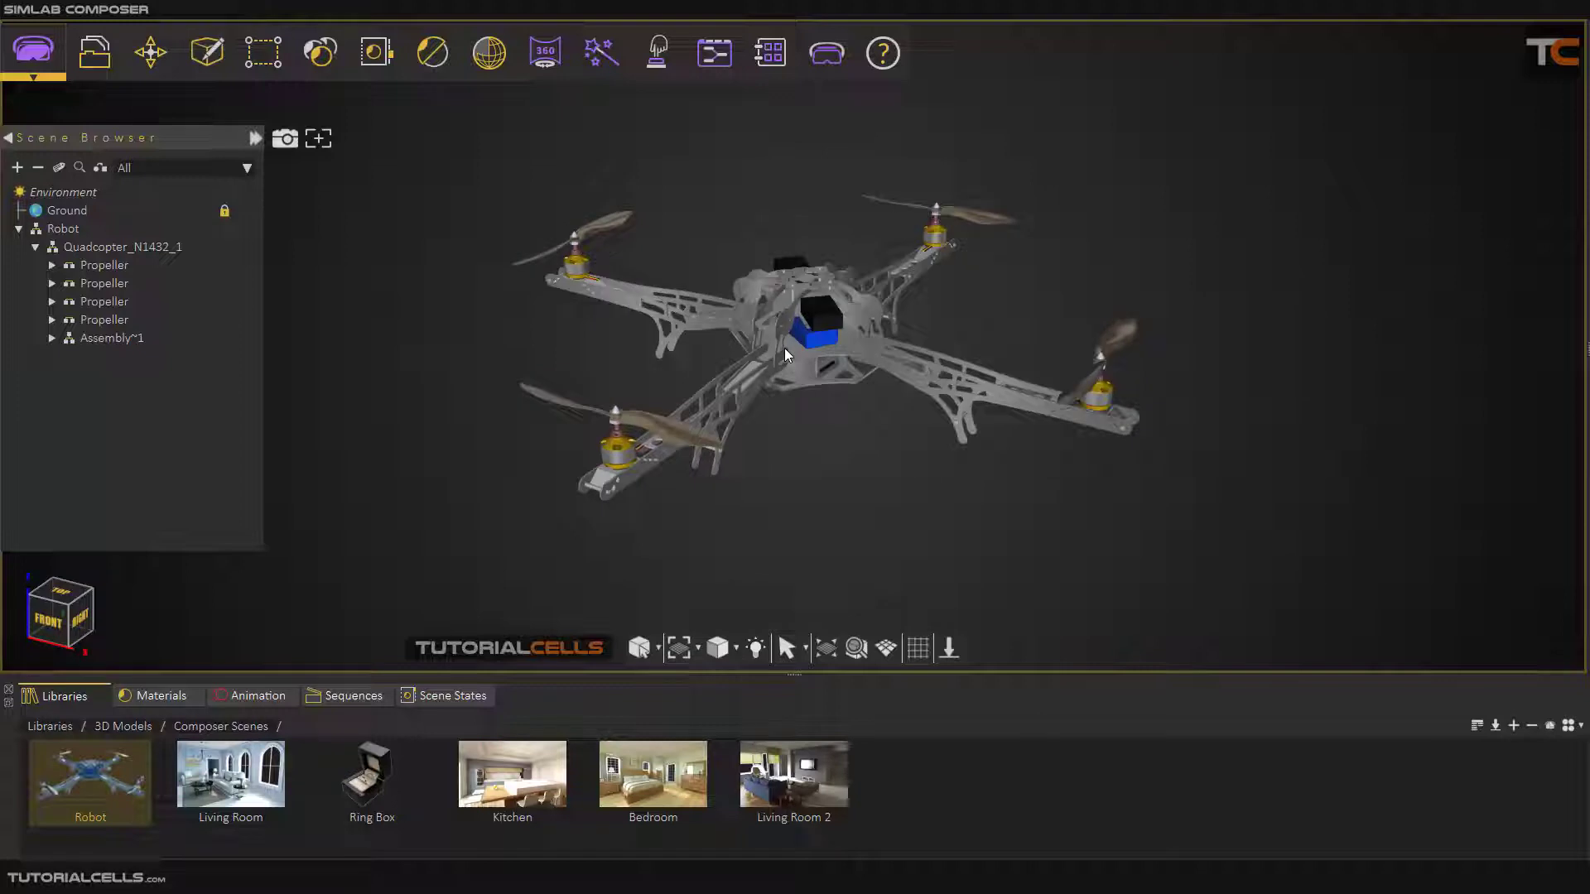